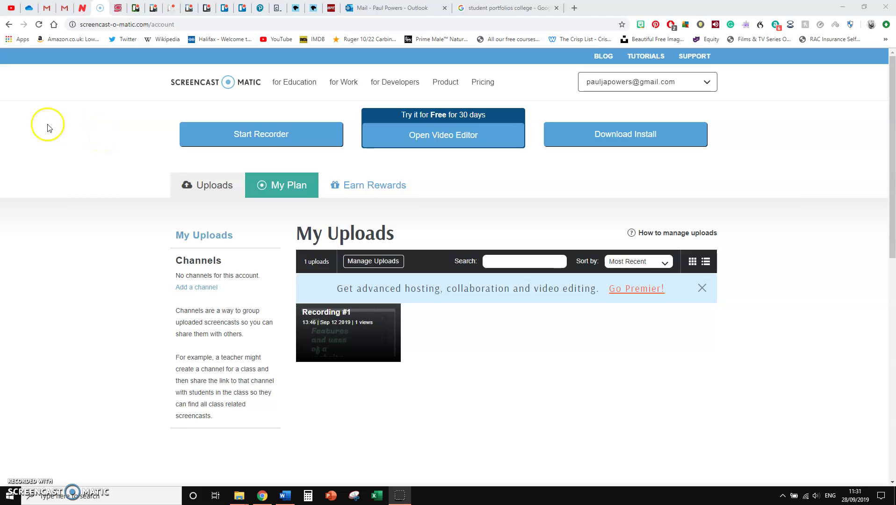
Step: Upload the Recording #8 video from the Videos folder to YouTube and restore the browser to full size
click(11, 9)
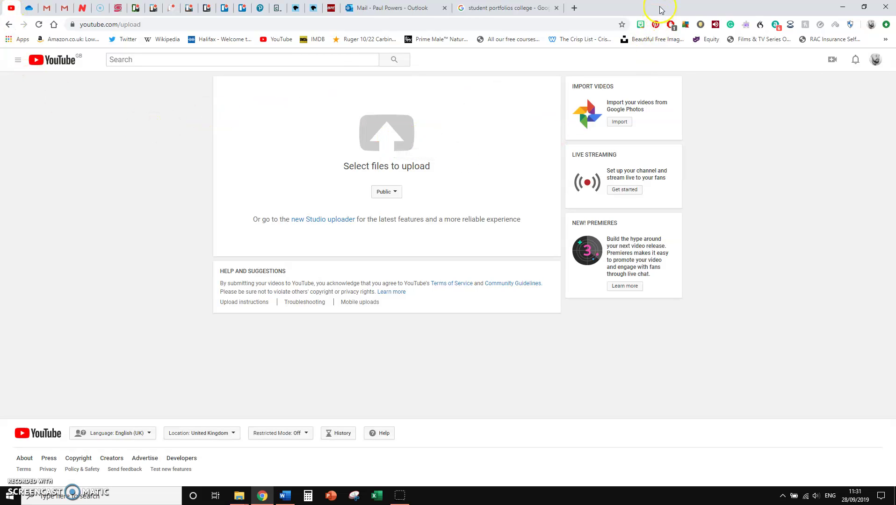
key(super+Right)
drag(102, 176, 619, 154)
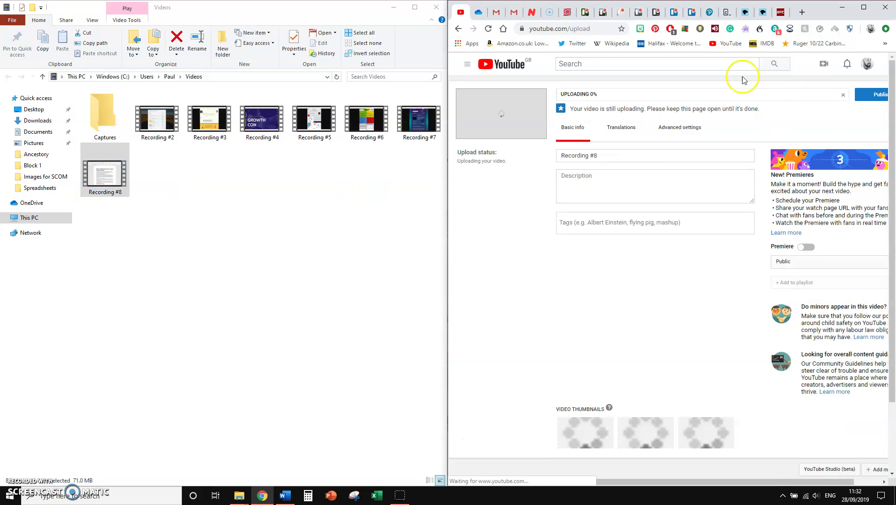
drag(817, 7, 791, 1)
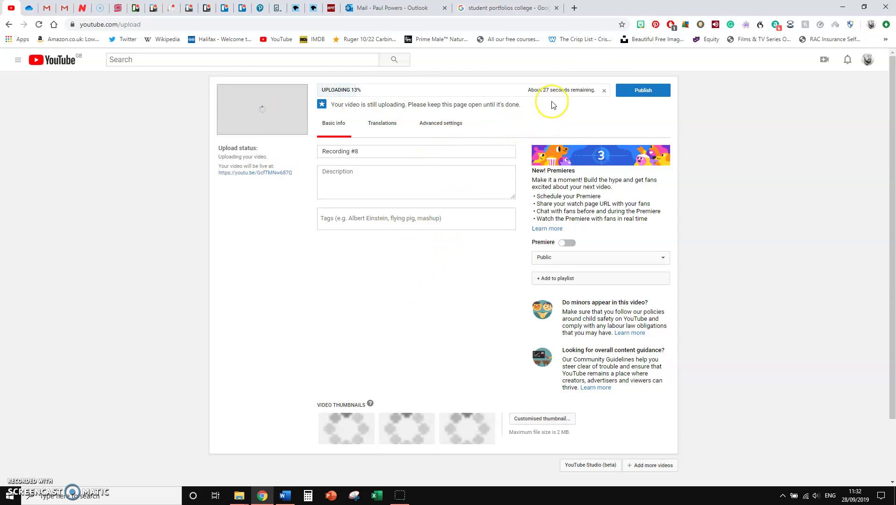
Step: Replace the uploaded video's title with "Screeencast o matic demo"
click(365, 156)
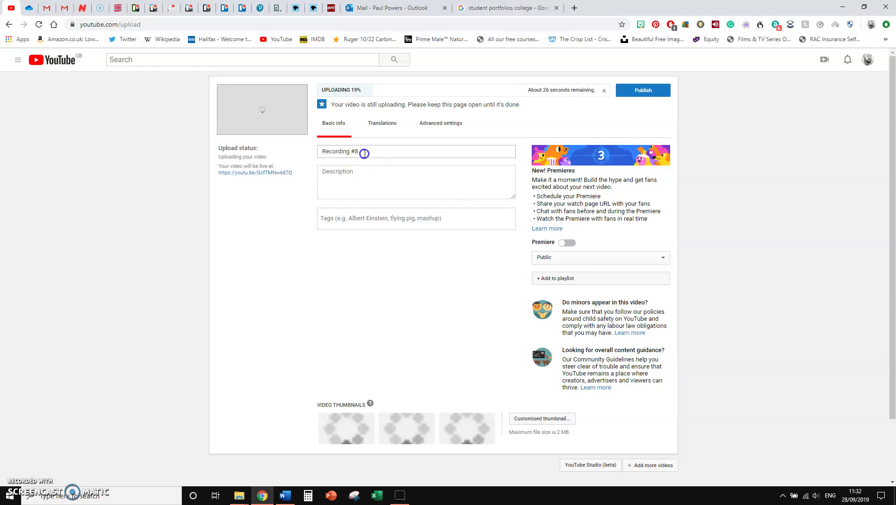
drag(364, 153, 313, 148)
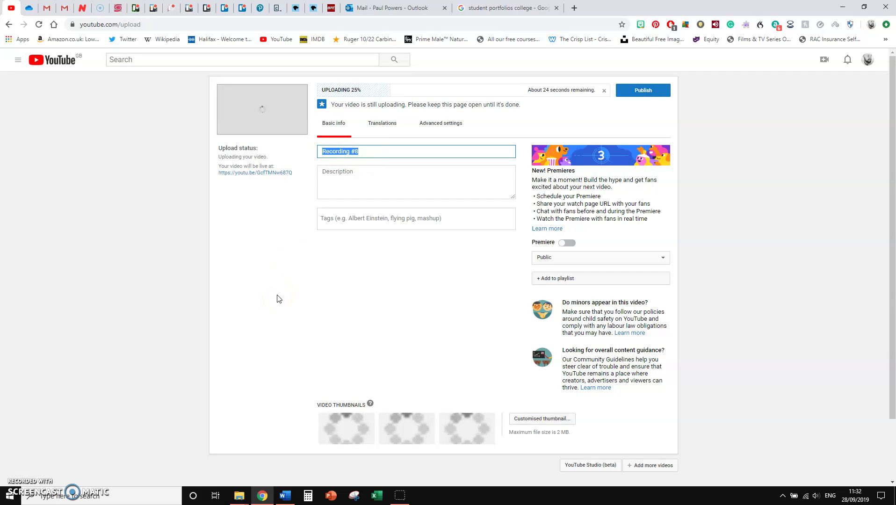
text(Screeencast o matic demo)
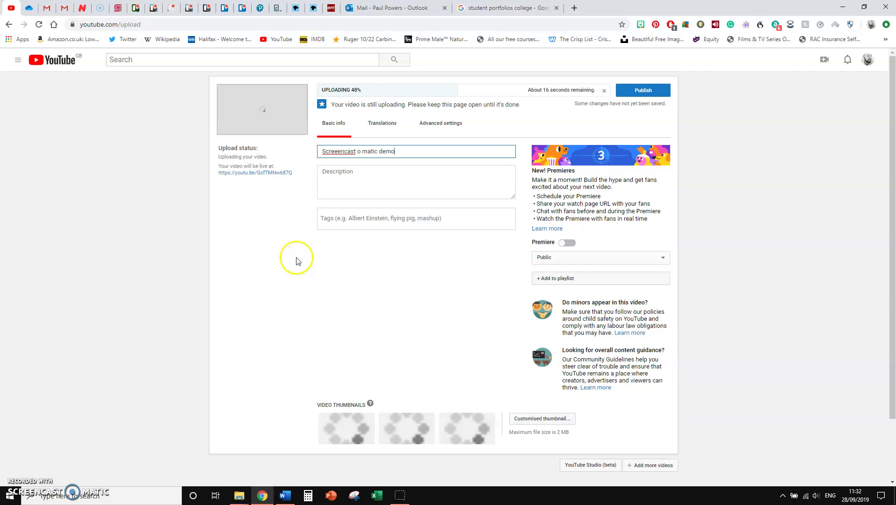
Step: Describe the video as "Here you can learn about the benefits of Screen-recording software for providing feedback to students."
click(333, 174)
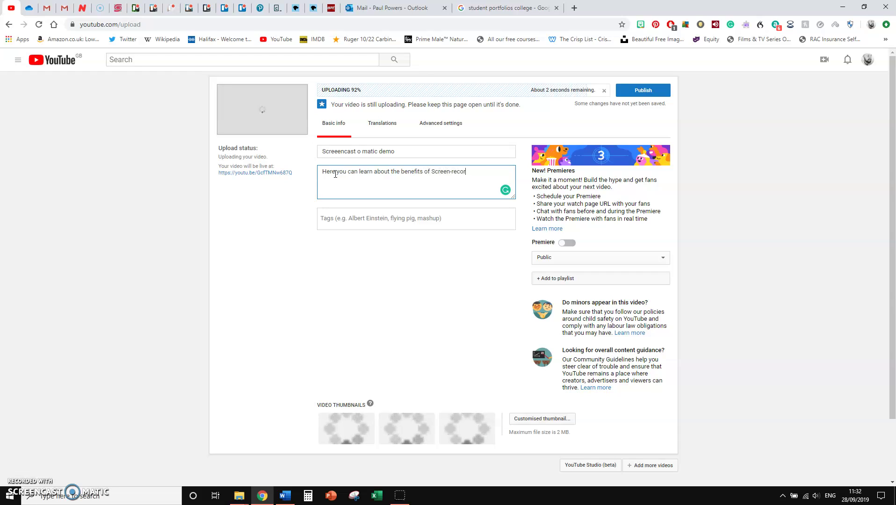
text(are for pr)
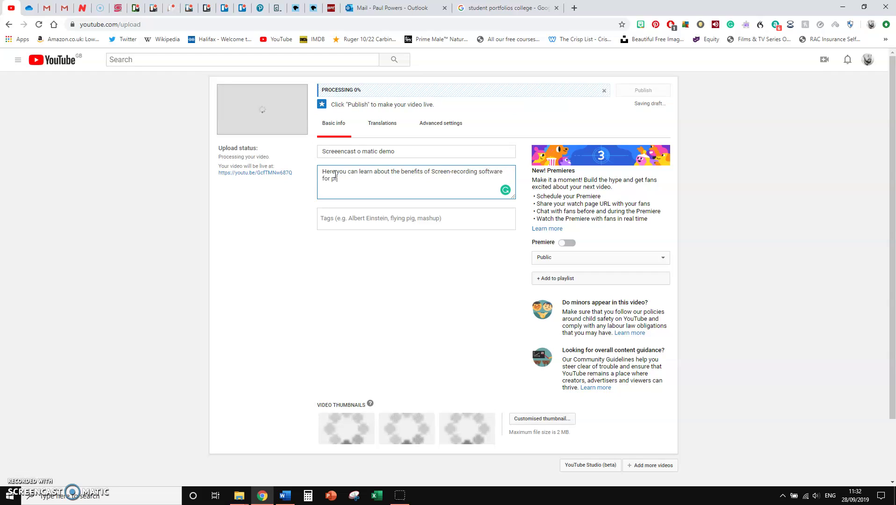
text(oviding feedback to students a)
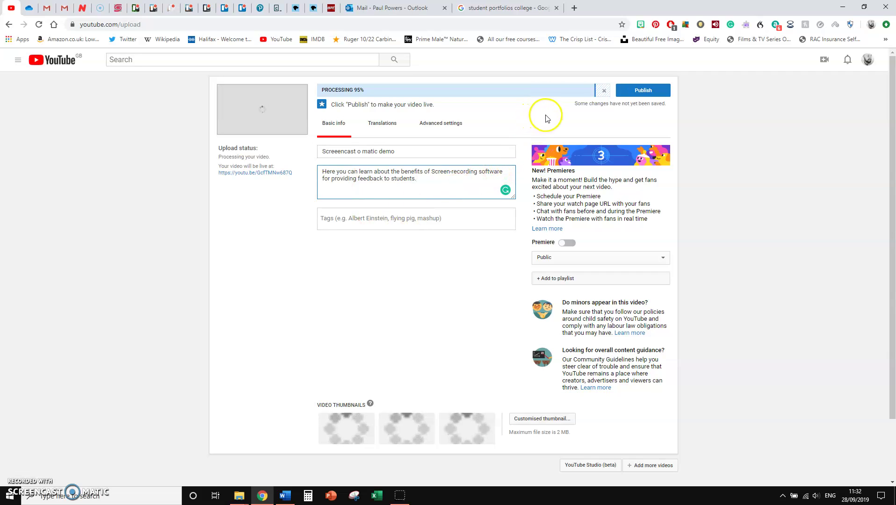
click(395, 217)
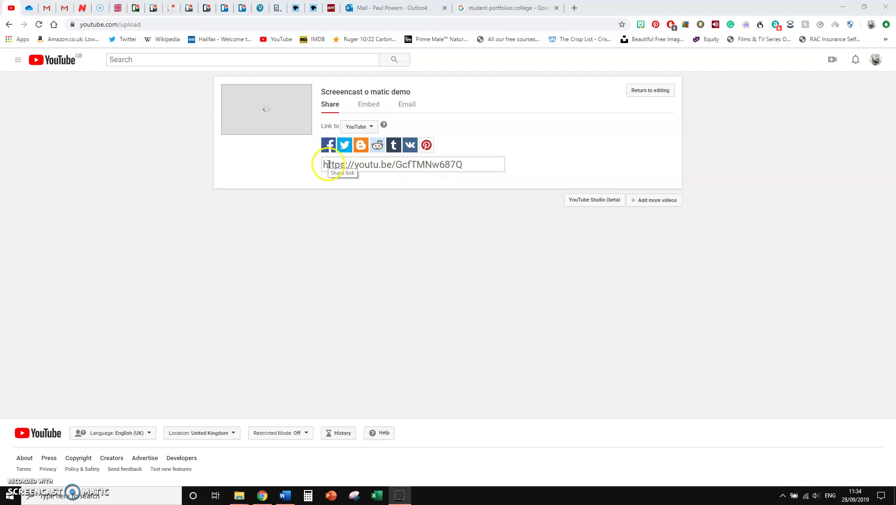
Step: Copy the published video's YouTube share link and switch to the Level 1 board in Trello
drag(464, 165, 329, 164)
key(ctrl+c)
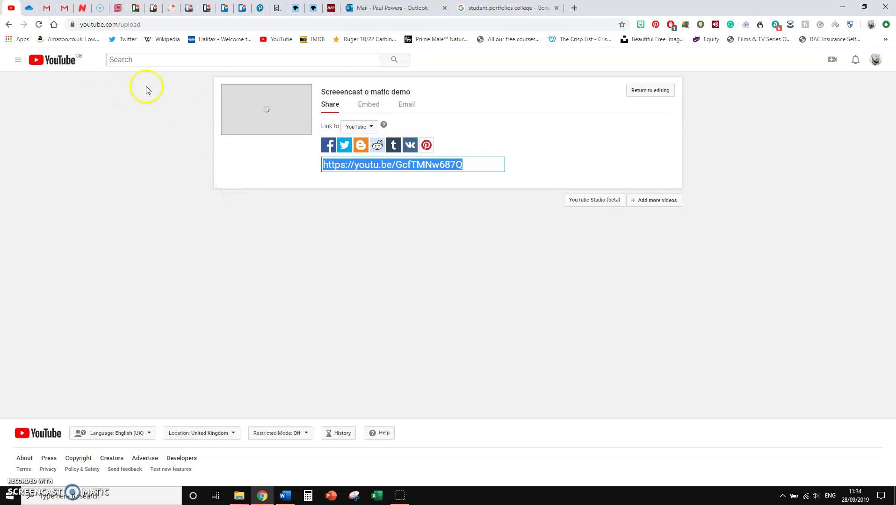
click(137, 10)
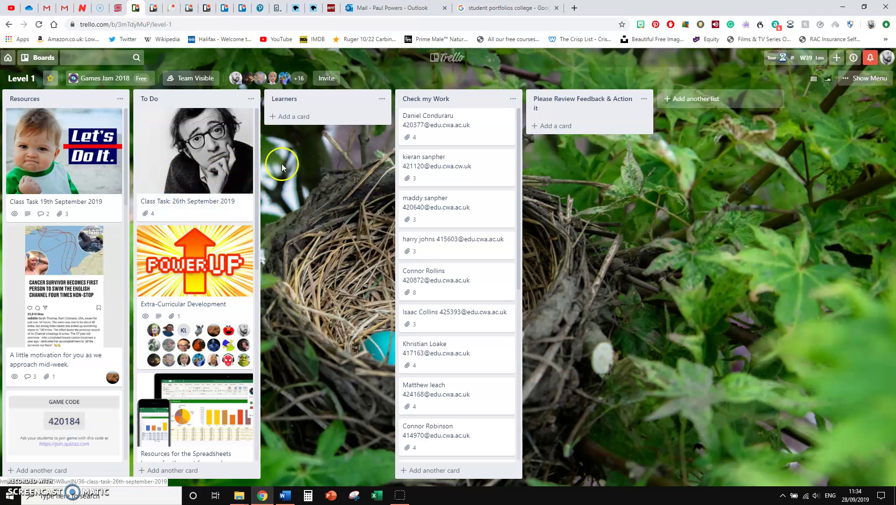
Step: Preview the spread sheet 2.xlsx attachment on the Class Task: 26th September 2019 card, and close the card
click(189, 165)
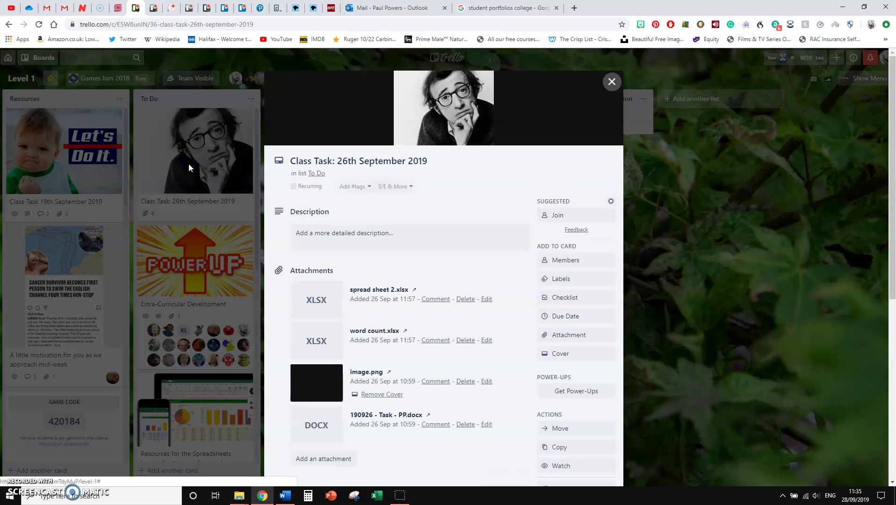
scroll(380, 254, down, 1)
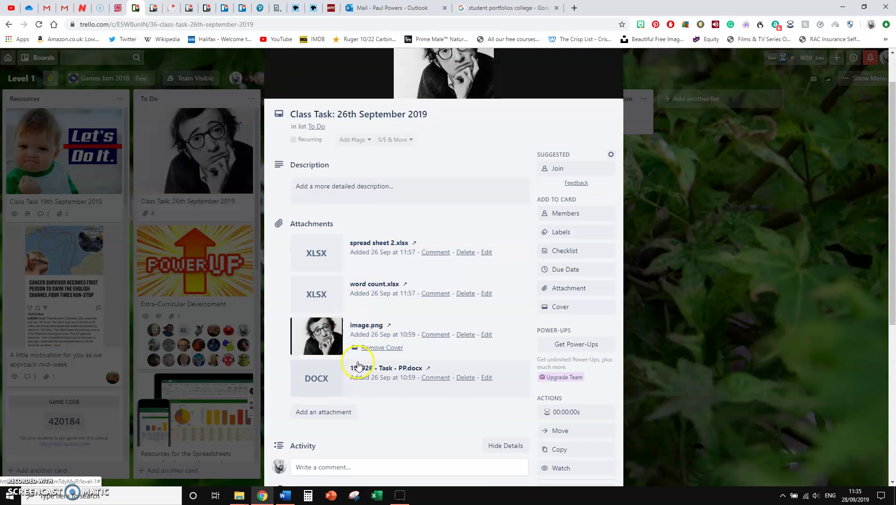
click(363, 251)
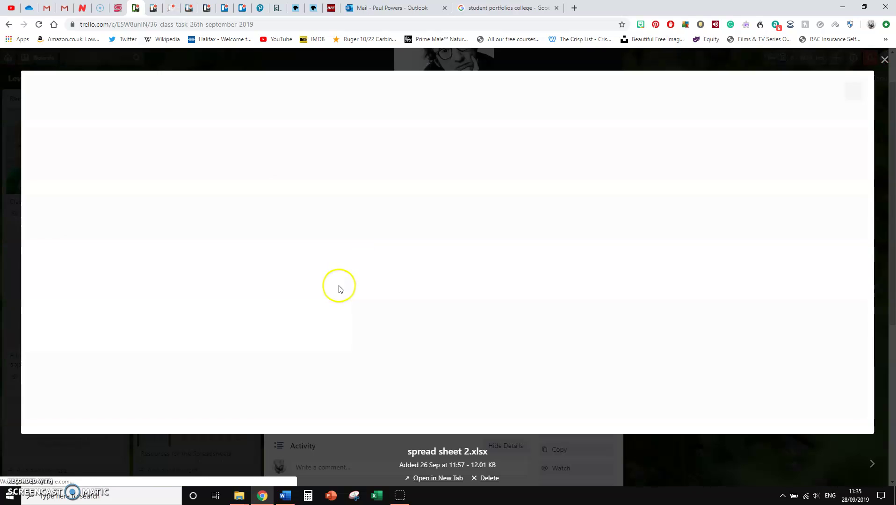
scroll(329, 226, down, 20)
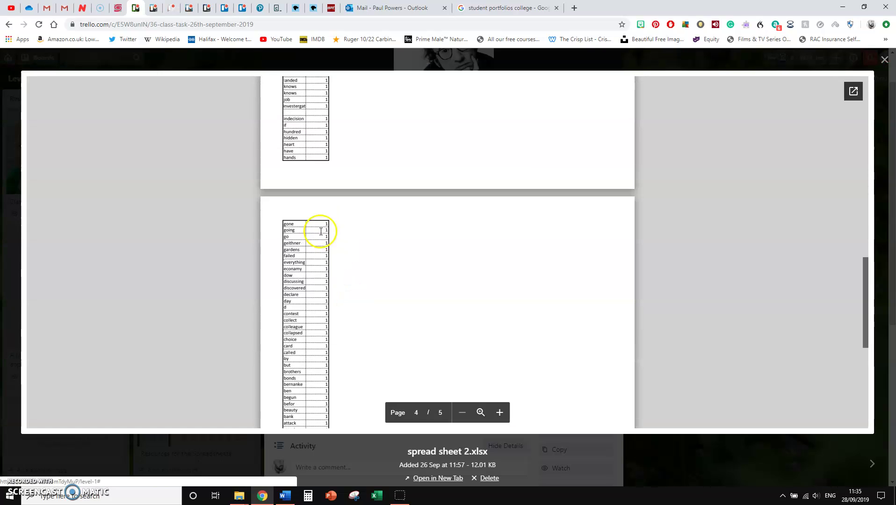
click(884, 60)
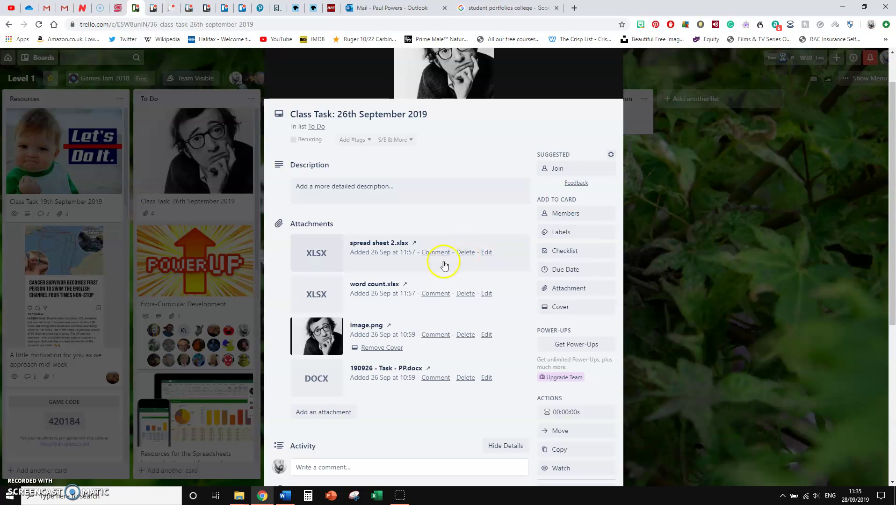
click(666, 250)
Step: Post the copied YouTube link as a comment on the Extra-Curricular Development card in the To Do list
click(191, 303)
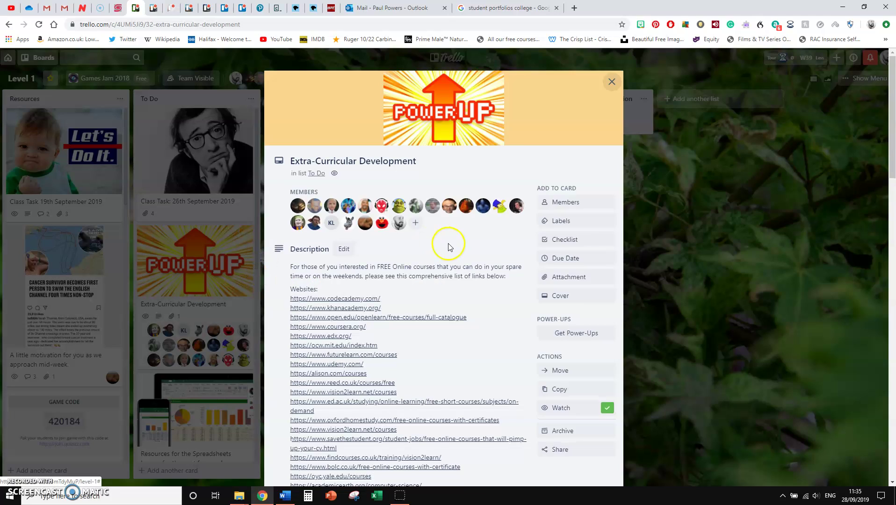
scroll(407, 233, down, 3)
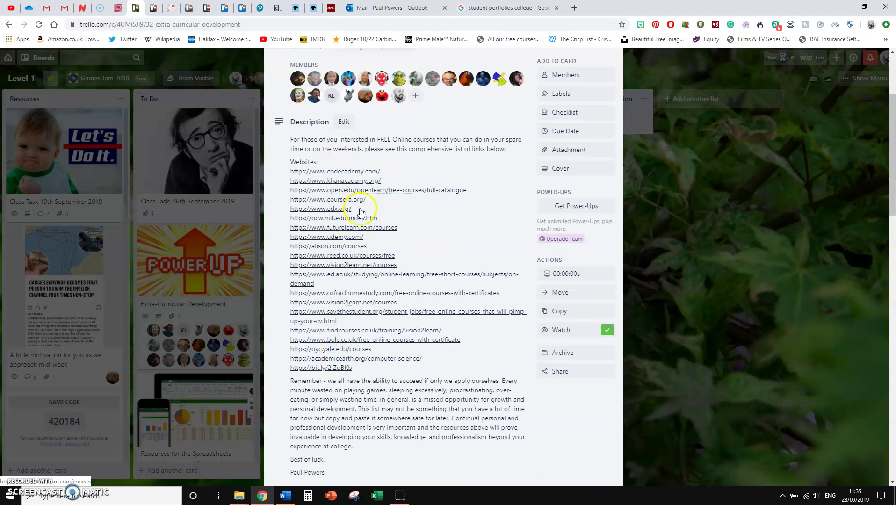
scroll(394, 251, down, 1)
scroll(394, 251, down, 2)
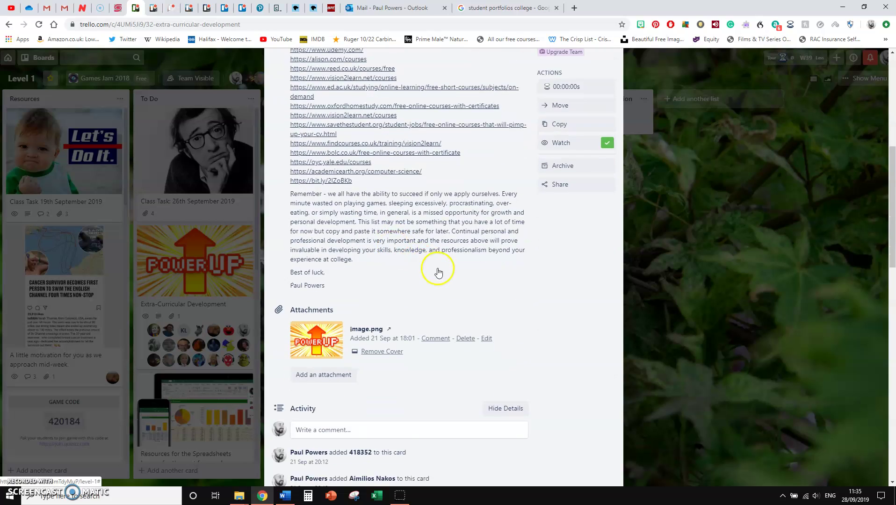
scroll(438, 270, down, 4)
click(337, 292)
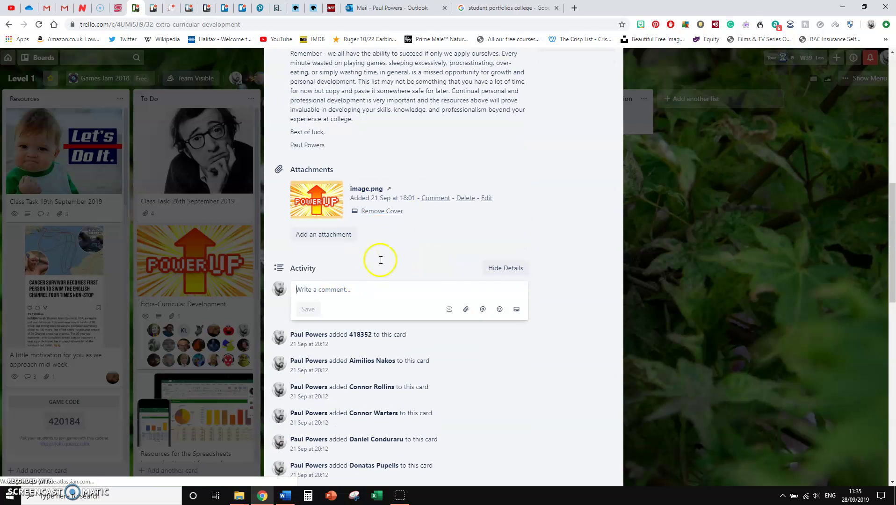
key(ctrl+v)
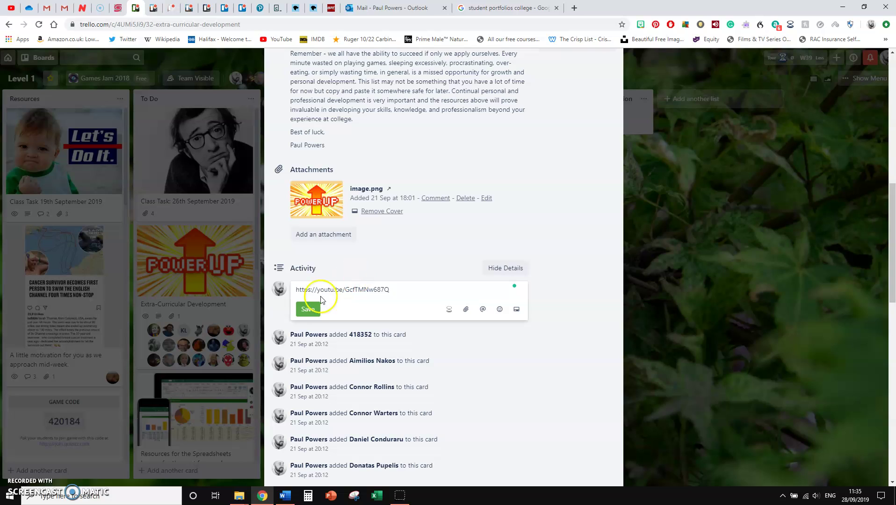
click(307, 309)
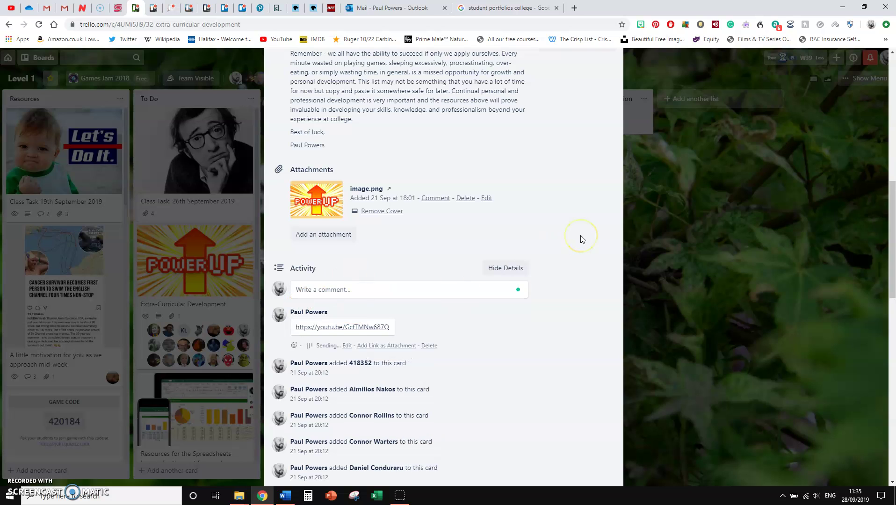
Step: Play the video embedded in the new comment in full screen with the quality set to 360p
scroll(582, 240, down, 3)
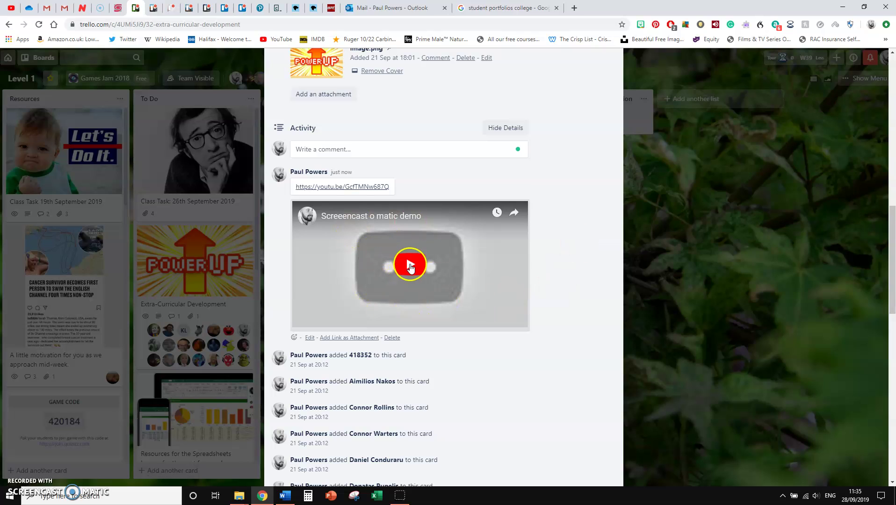
click(410, 266)
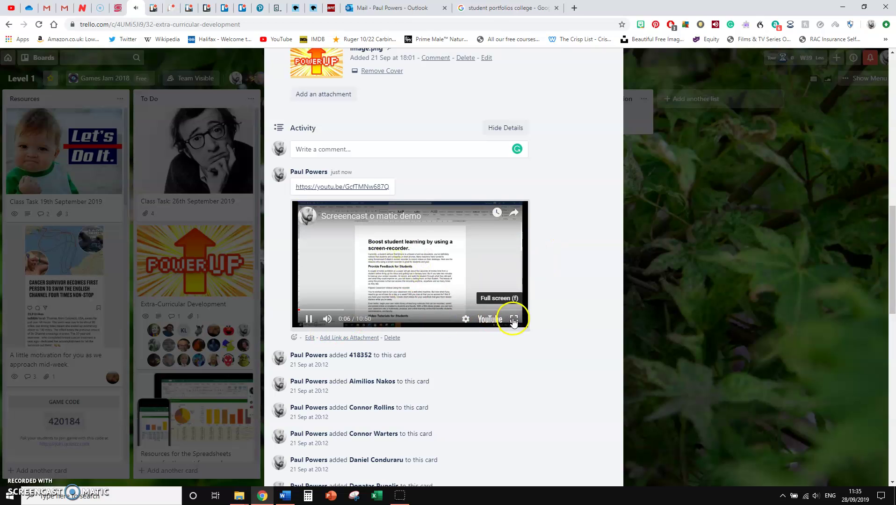
click(513, 319)
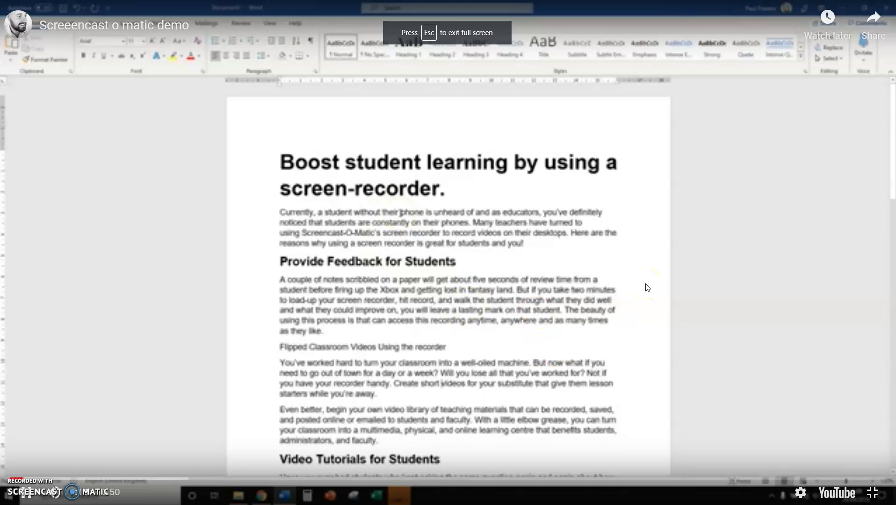
click(801, 491)
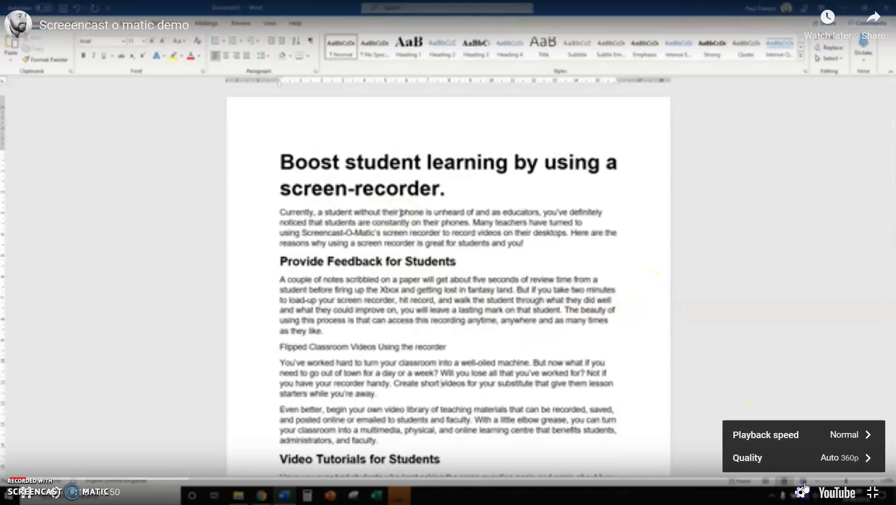
click(828, 457)
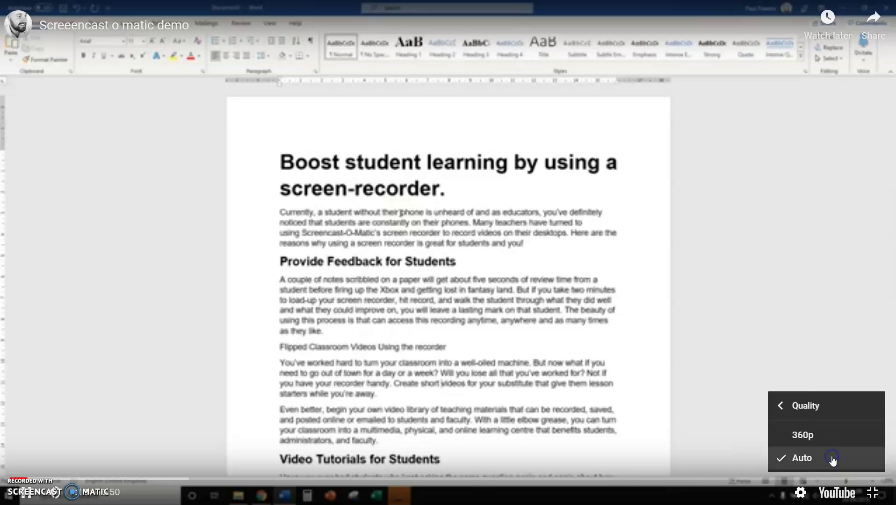
click(802, 435)
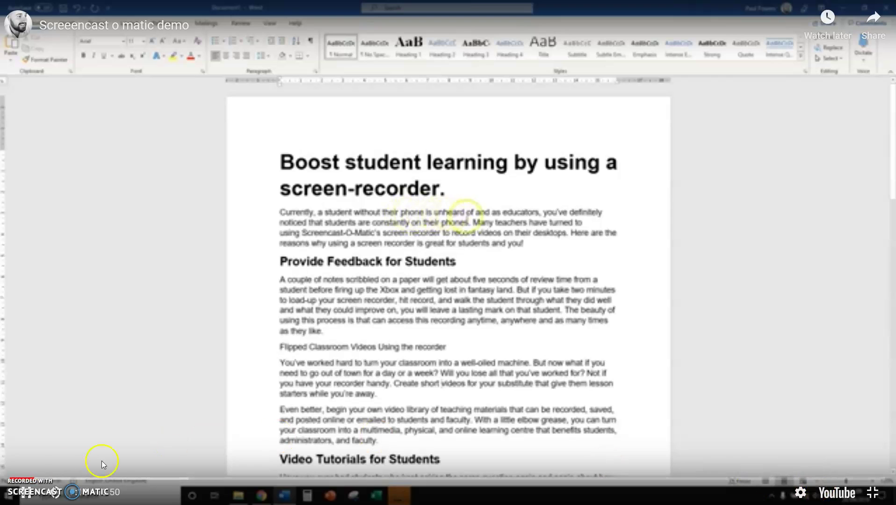
Step: Pause the full-screen video and return to the Level 1 board
click(34, 497)
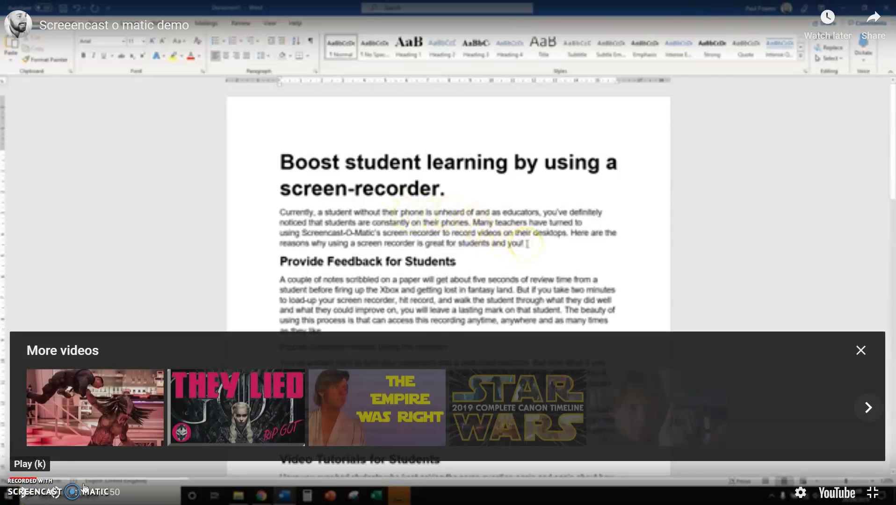
key(Escape)
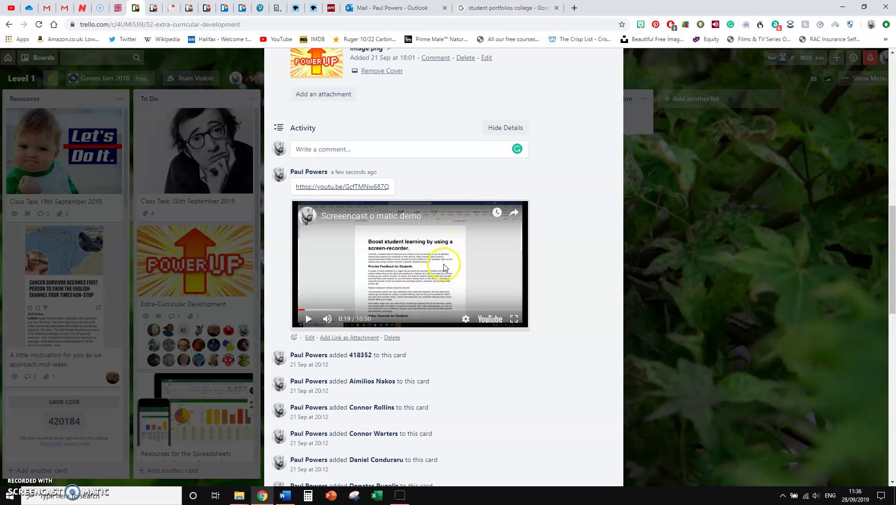
click(665, 264)
Step: Reopen the Extra-Curricular Development card to check the embedded video in its activity, and close the card
click(208, 292)
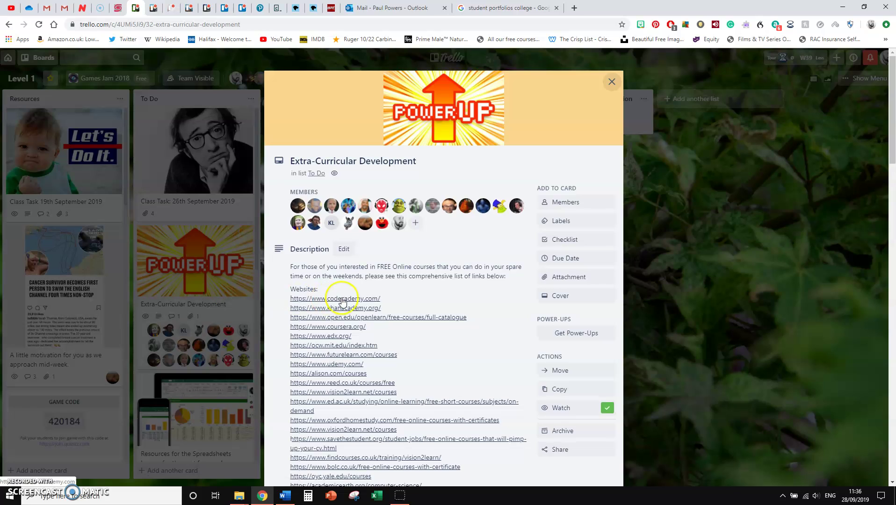
scroll(468, 285, down, 15)
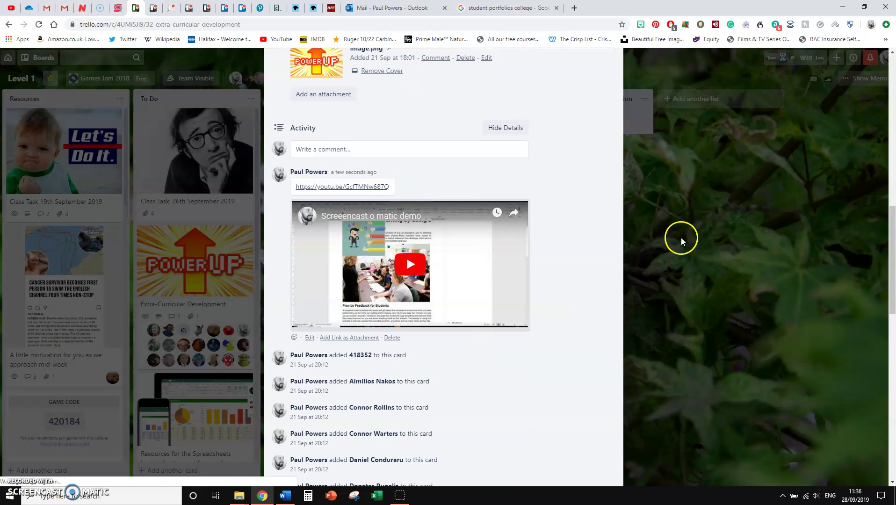
click(667, 198)
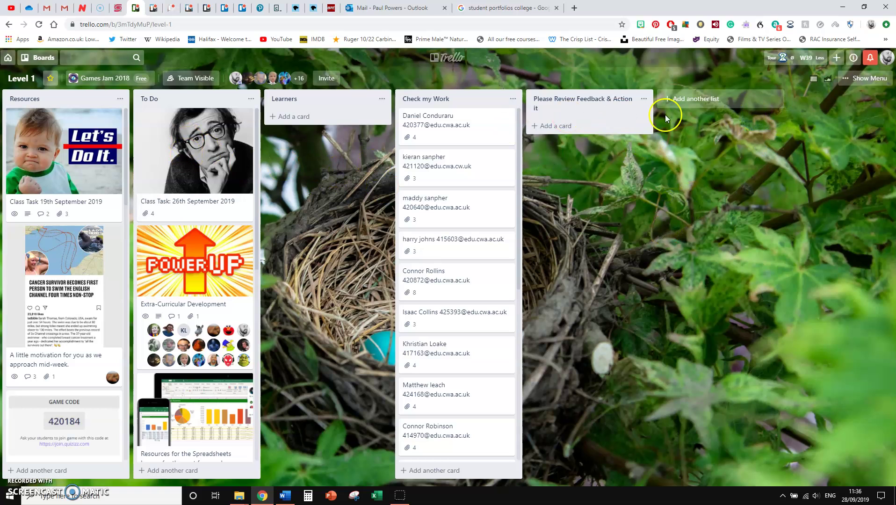
Step: Create a private board titled "Demo Board" with no team and a plain blue background
click(837, 62)
click(786, 97)
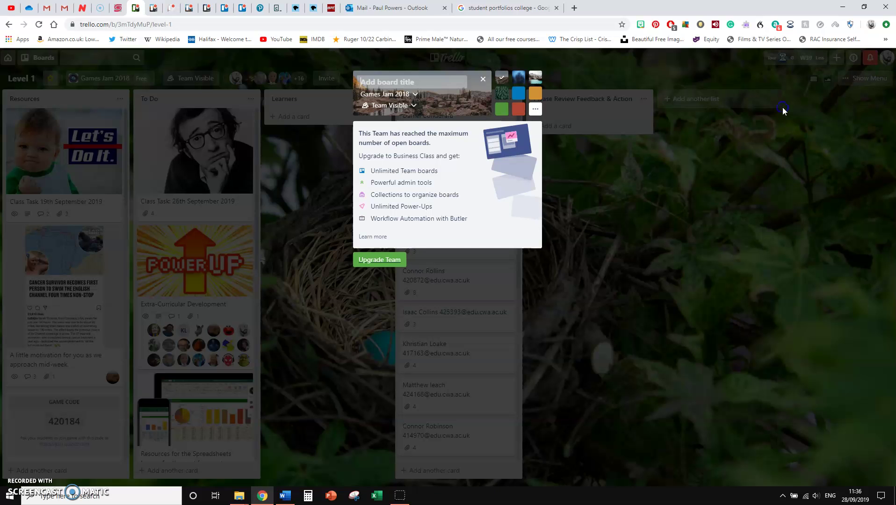
click(383, 82)
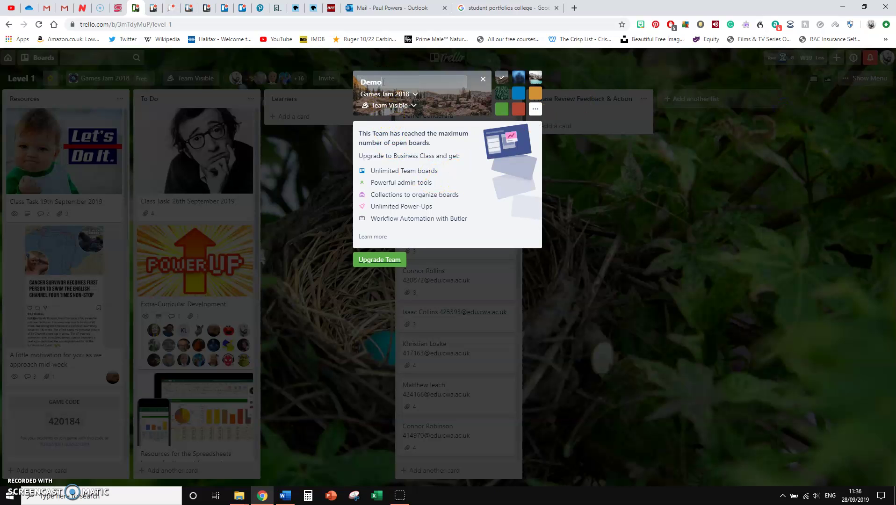
click(518, 93)
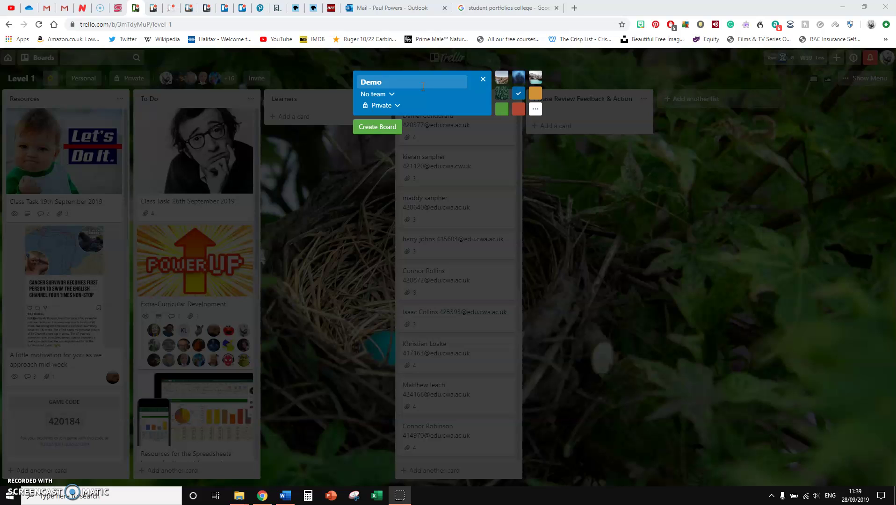
click(411, 84)
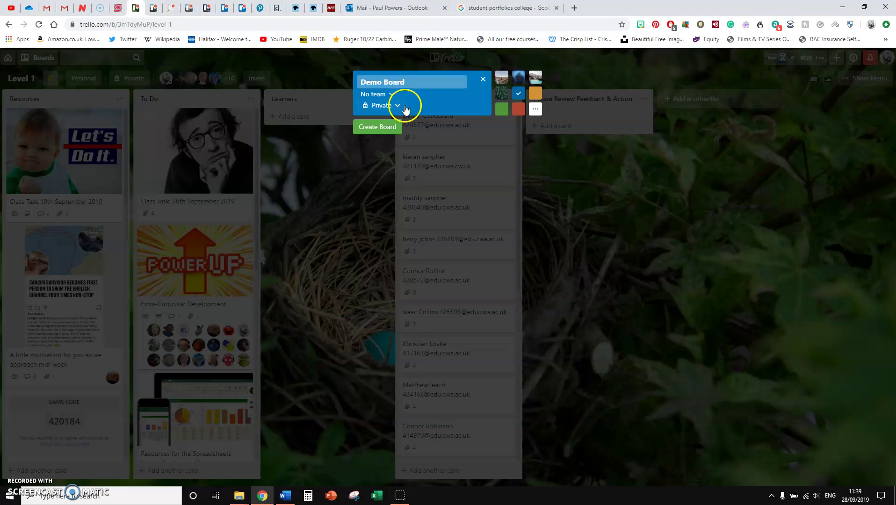
click(380, 127)
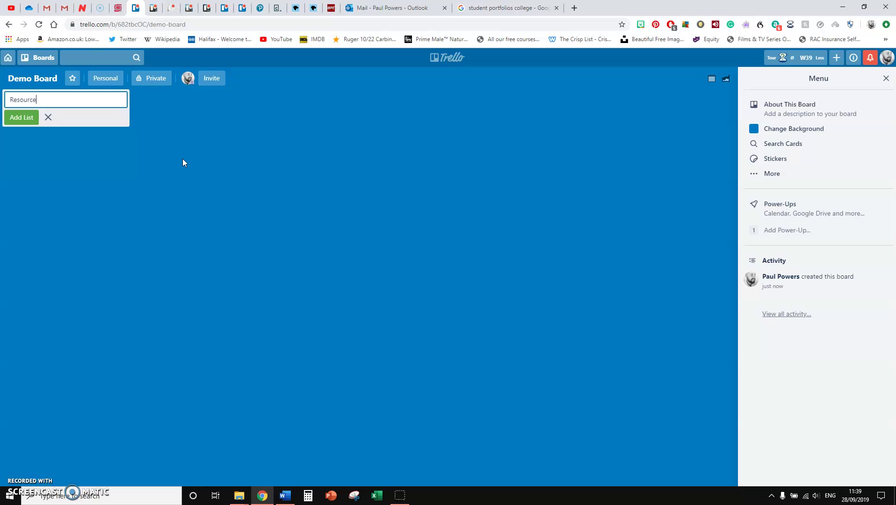
Step: Add three lists to the new board, titled "Resources Board", "To Do List" and "Learners List"
text(Board)
key(Return)
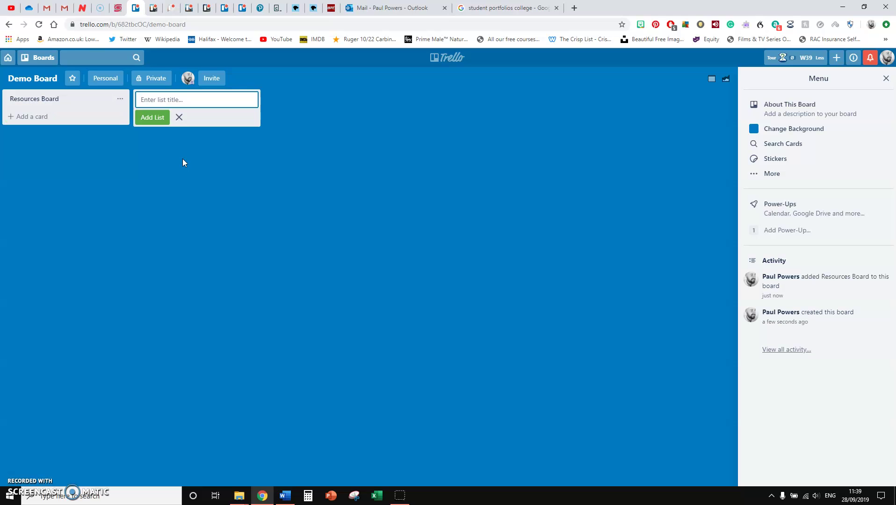
text(To Do List)
key(Return)
text(Lea)
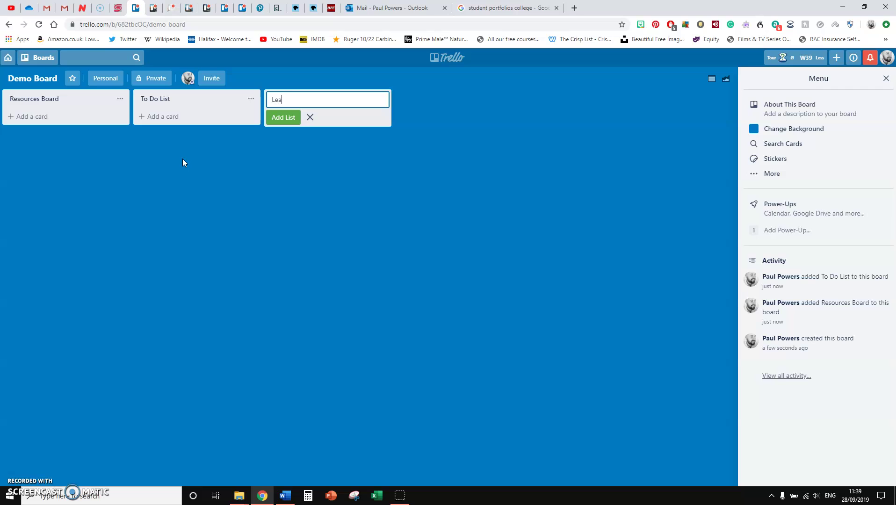
text(rners List)
key(Return)
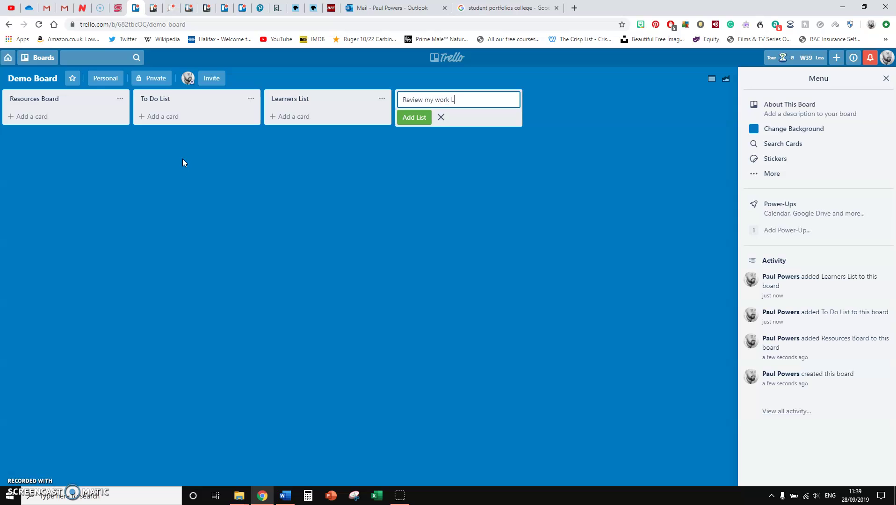
Step: Add the lists "Review my work List" and "Review your feedback", and finish adding lists
text(Review my work List)
key(Return)
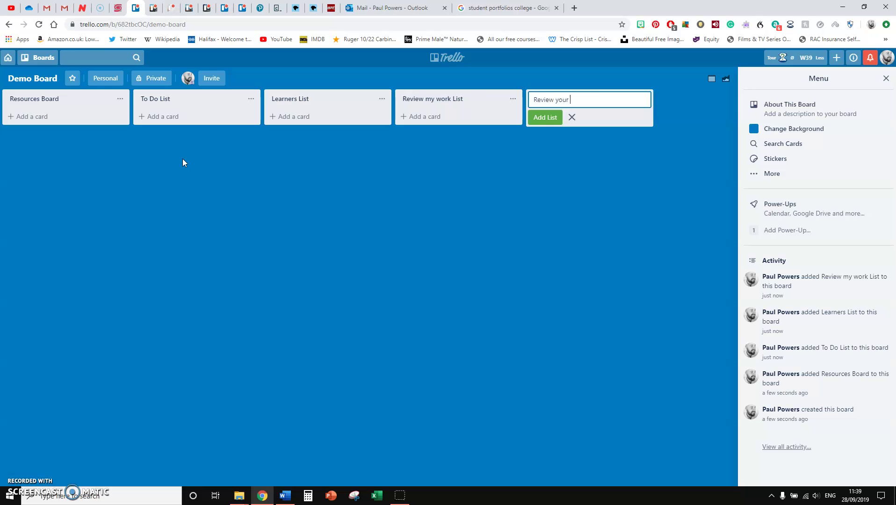
text(Review your feedback)
key(Return)
click(209, 252)
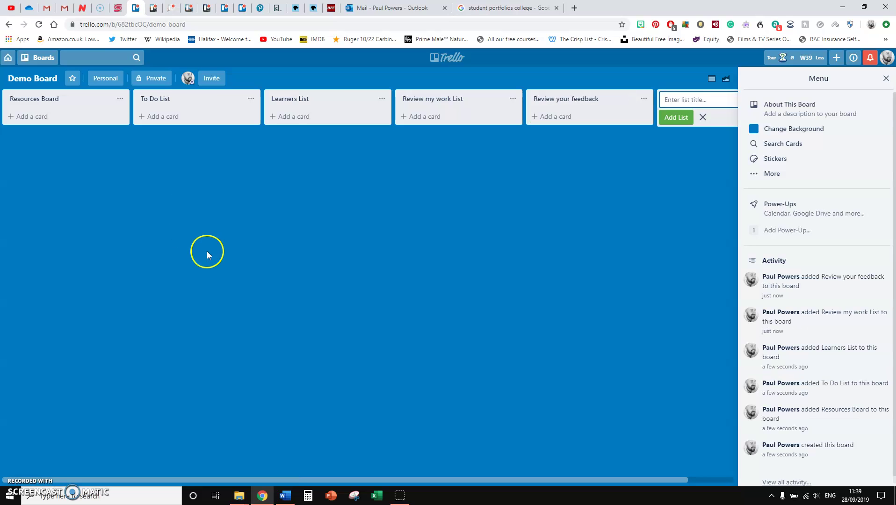
click(64, 138)
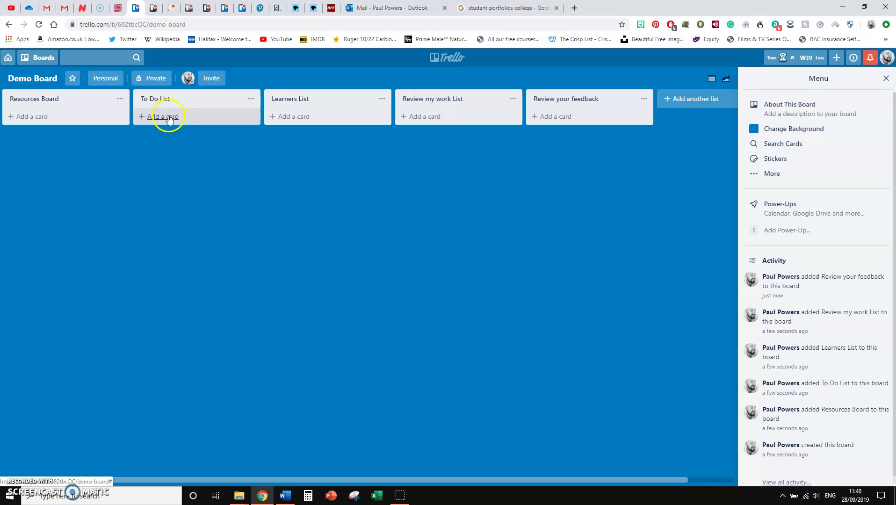
Step: Add a card titled with the learner's full name to the Learners List
click(301, 121)
text(J)
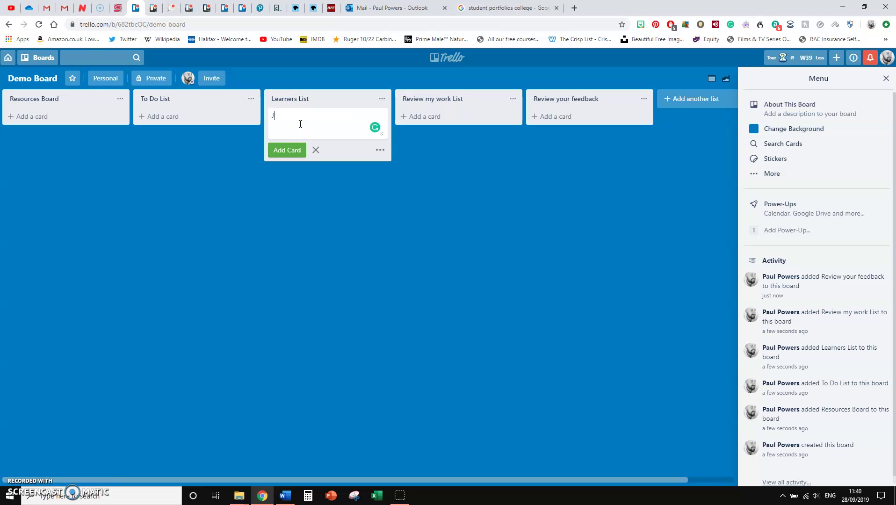
text(oe Bloggs)
key(Return)
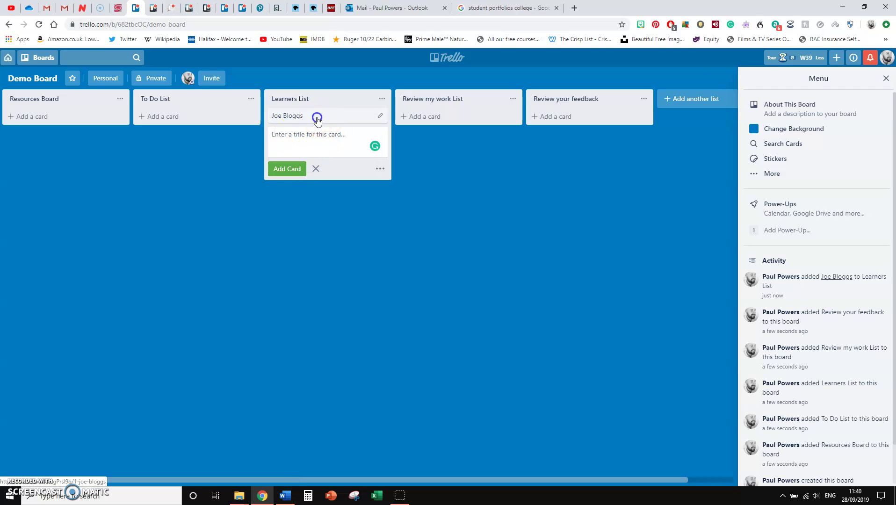
Step: Post a comment on the learner's card mentioning the board owner with "Thank you for the lesson today." and close the card
click(318, 118)
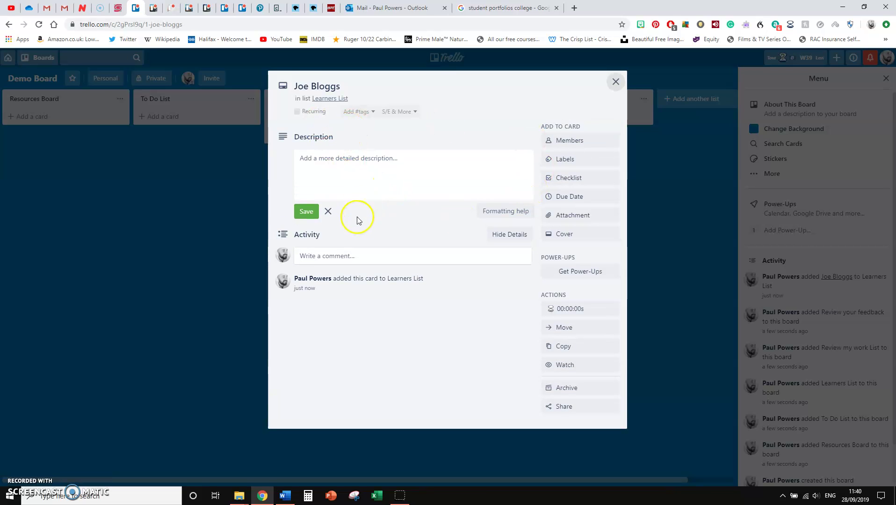
click(314, 256)
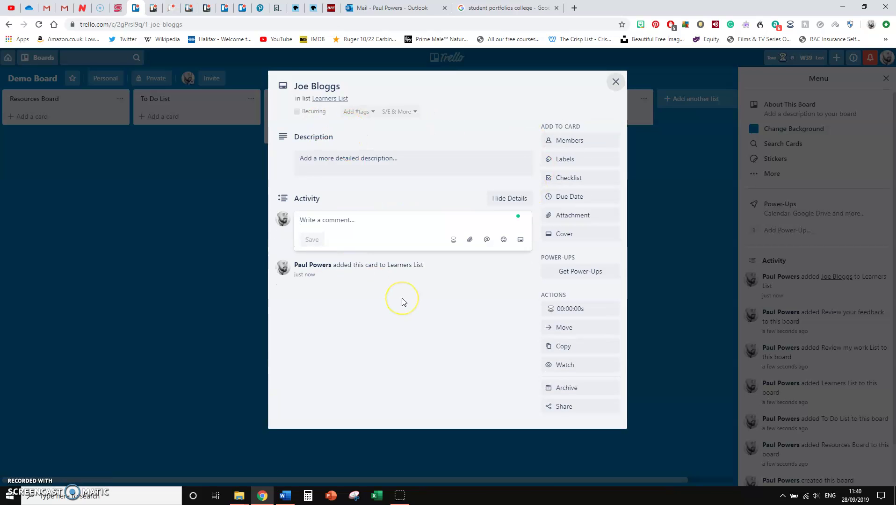
text(@paul)
key(Return)
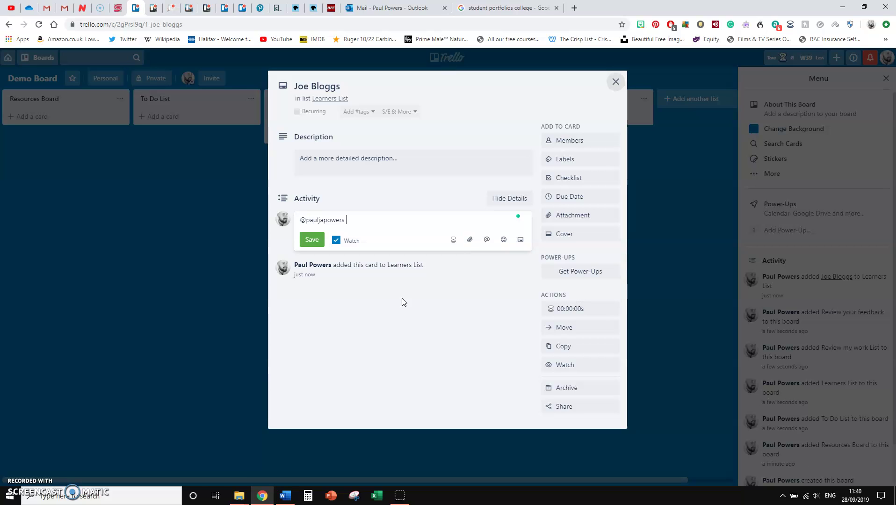
text(Thank you fo)
click(307, 243)
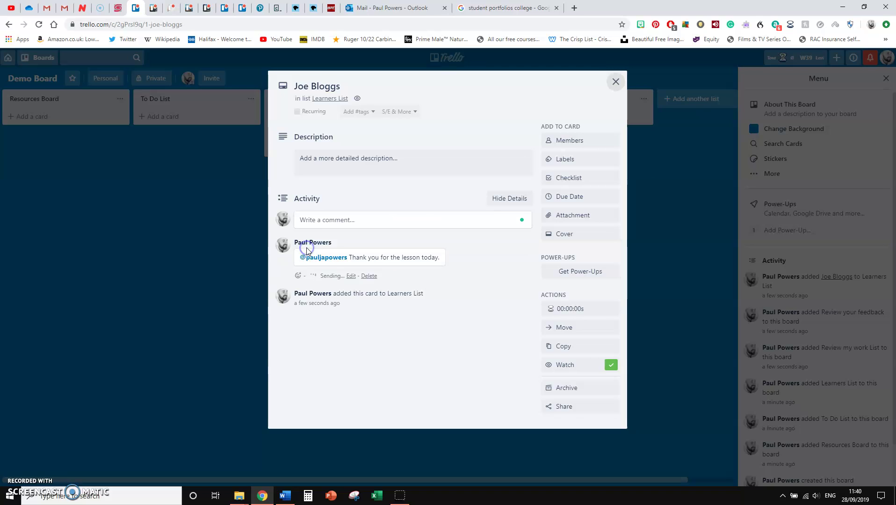
click(663, 232)
Step: Add a card titled "Class Tasks 30th September" to the To Do List, correcting the misspelled word in its title
click(153, 117)
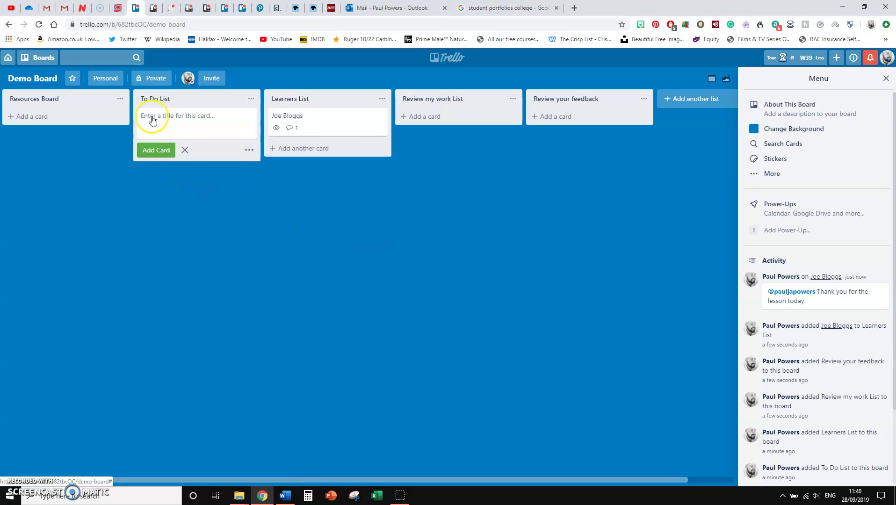
text(Class)
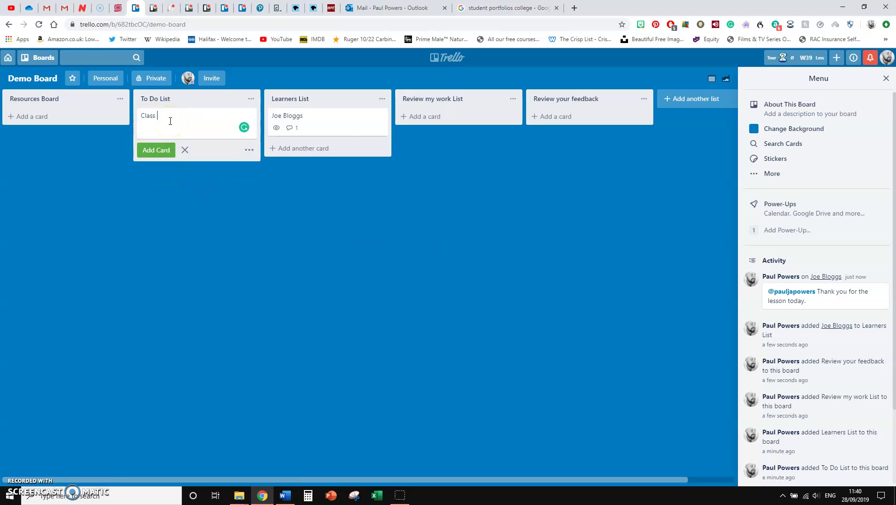
text( Taks 30th September)
click(161, 116)
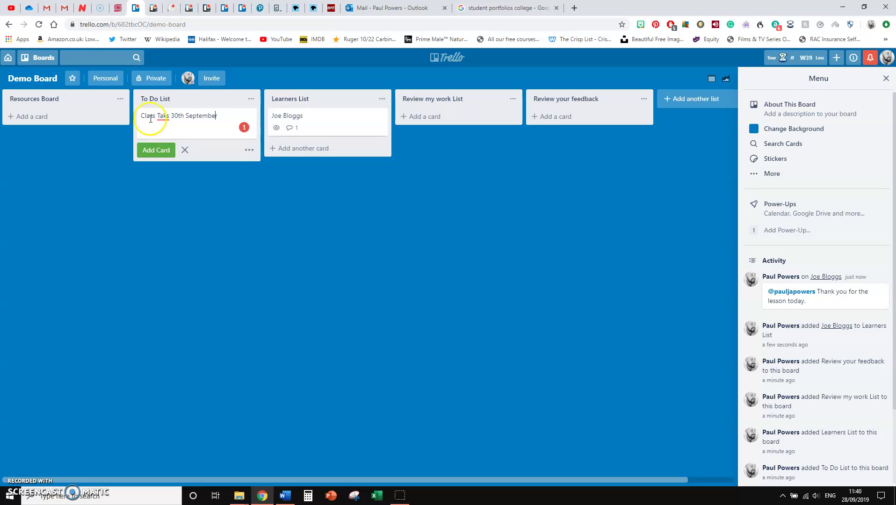
click(164, 127)
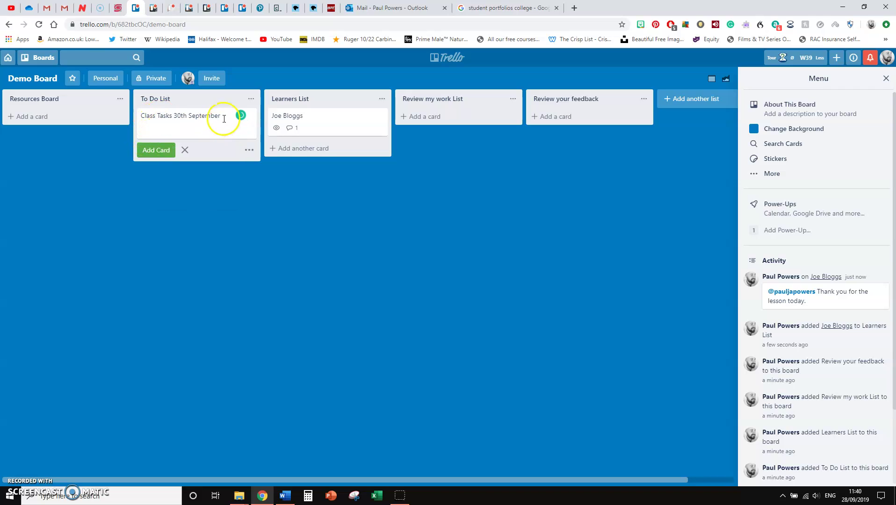
key(Return)
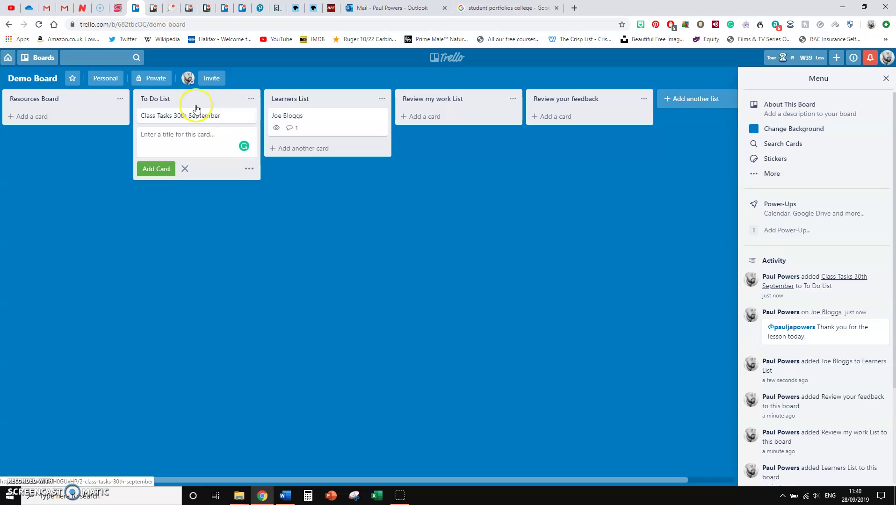
Step: Attach the PowerPoint file "Wk 4 Spreadsheets- formulae for calculations" from the computer to the Class Tasks 30th September card
click(181, 117)
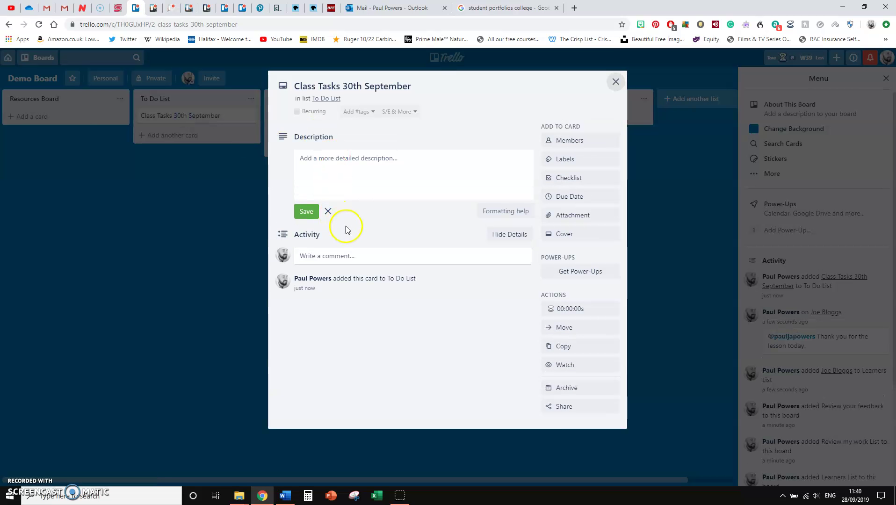
click(558, 216)
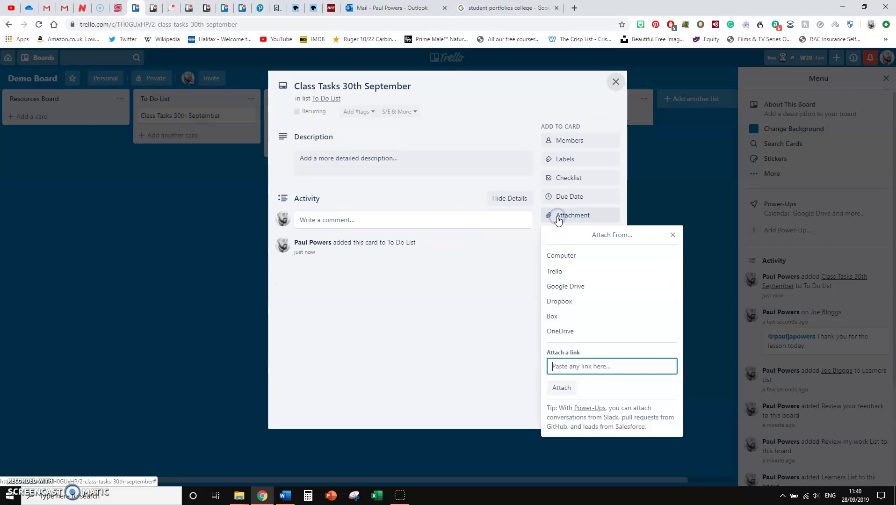
click(561, 255)
click(114, 65)
click(114, 95)
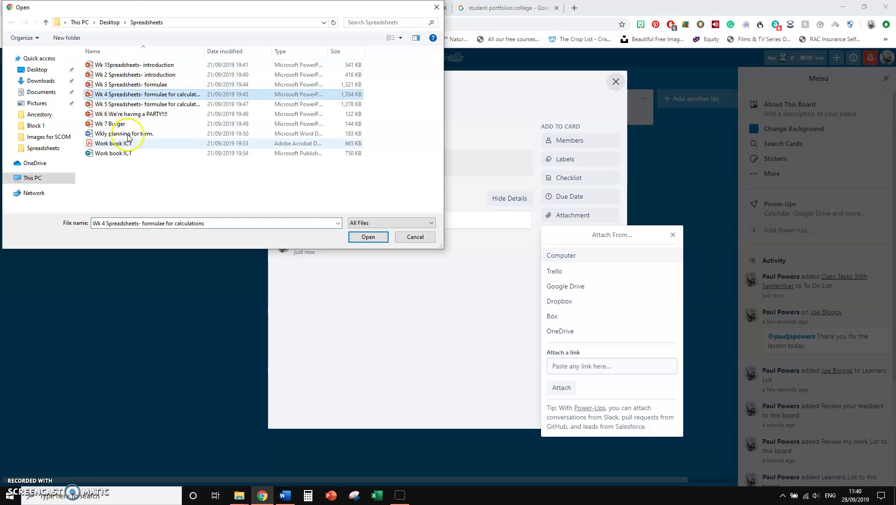
click(368, 237)
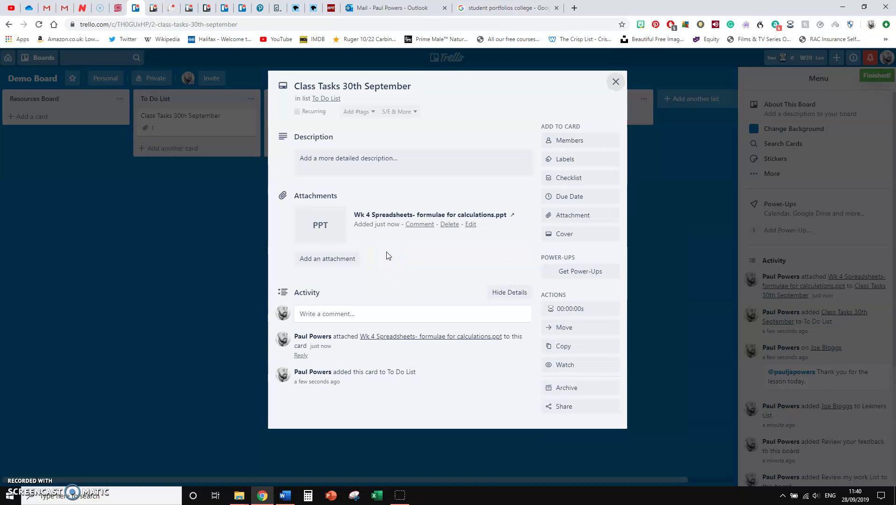
Step: Add the board owner as a member of the Class Tasks 30th September card
click(569, 149)
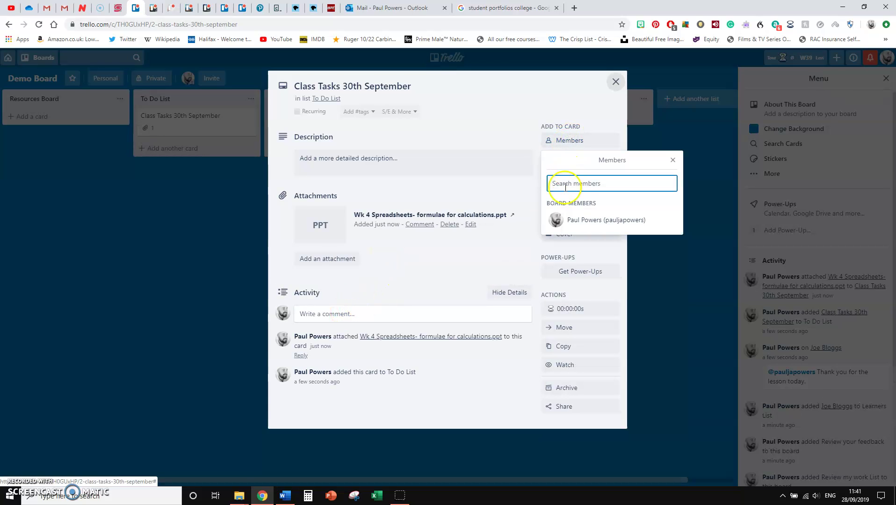
click(579, 218)
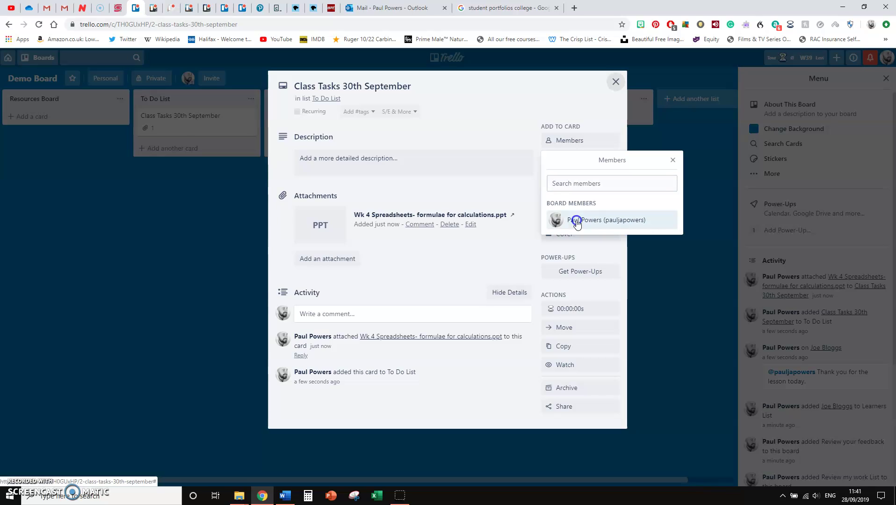
click(481, 162)
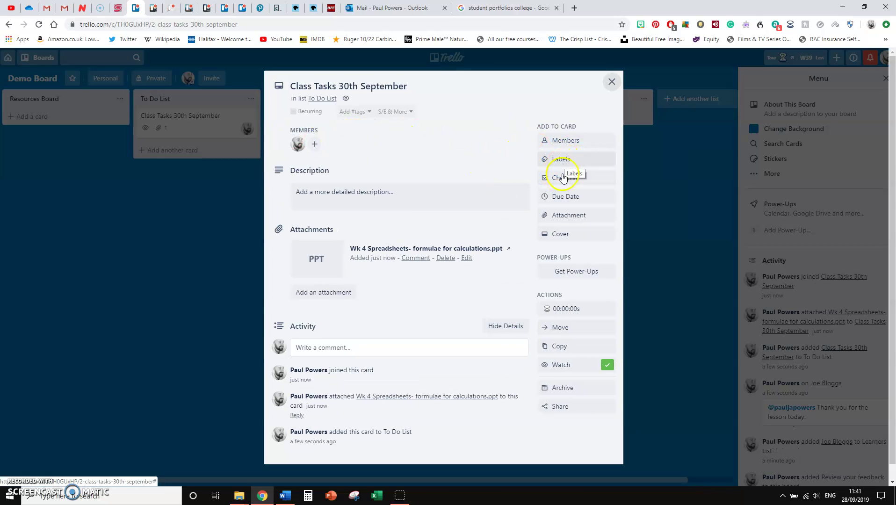
Step: Set the card's due date to 30/9/2019 at 17:00 and save it
click(562, 196)
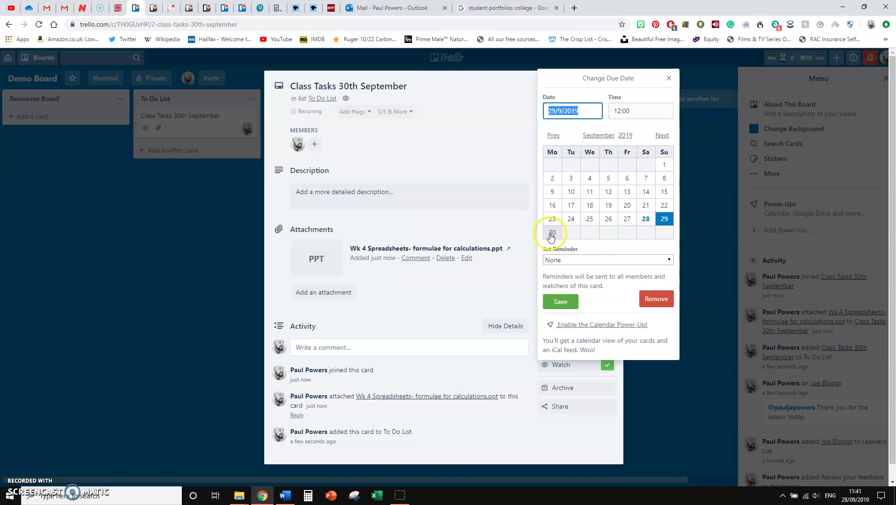
click(553, 233)
drag(631, 110, 610, 110)
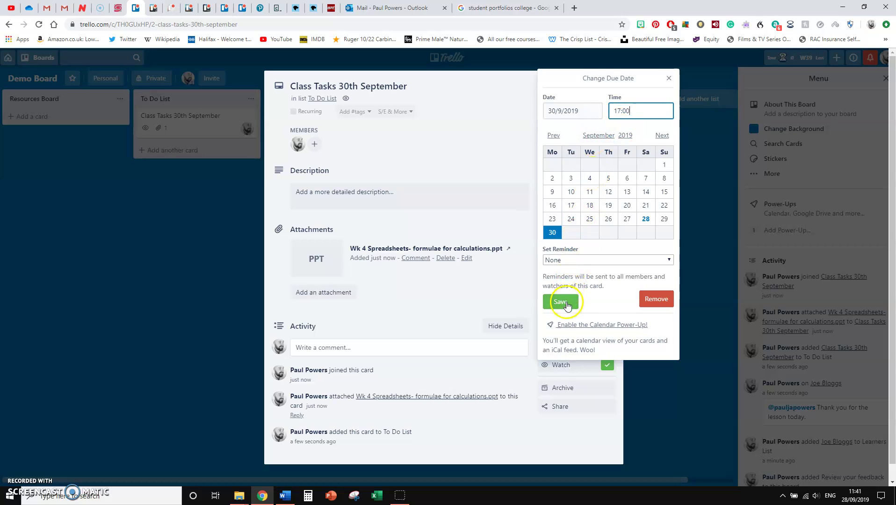
click(567, 303)
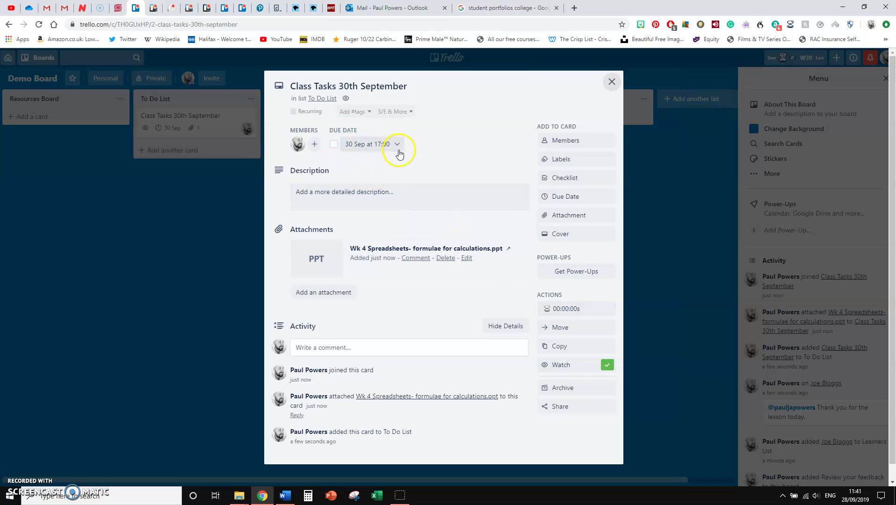
Step: Open the preview of the attached Wk 4 Spreadsheets presentation and view its second page
scroll(449, 178, down, 1)
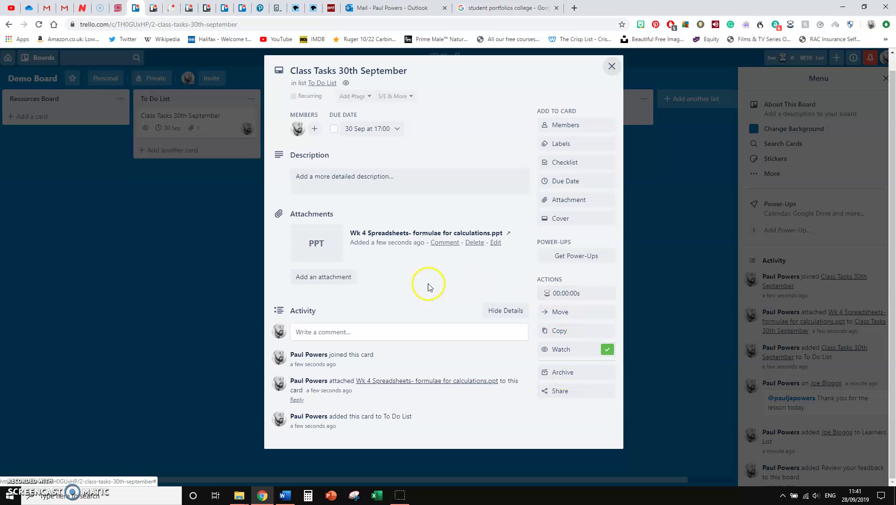
click(353, 248)
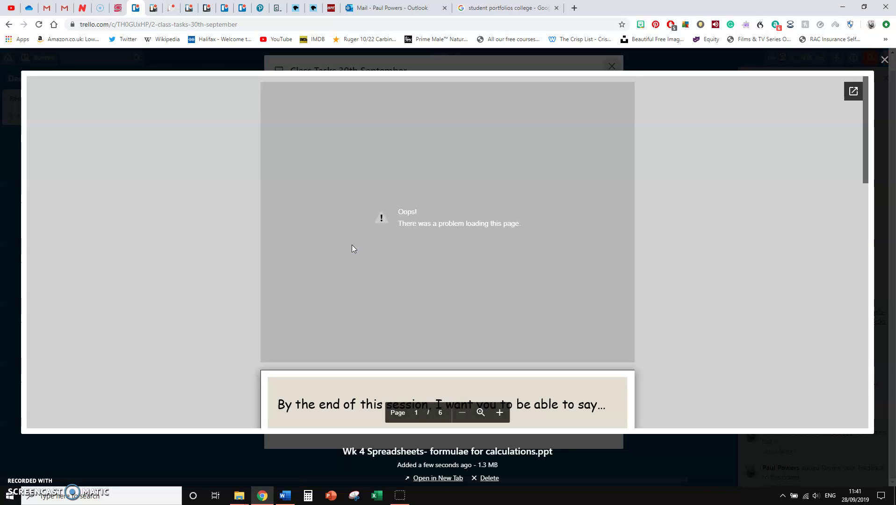
scroll(352, 249, down, 5)
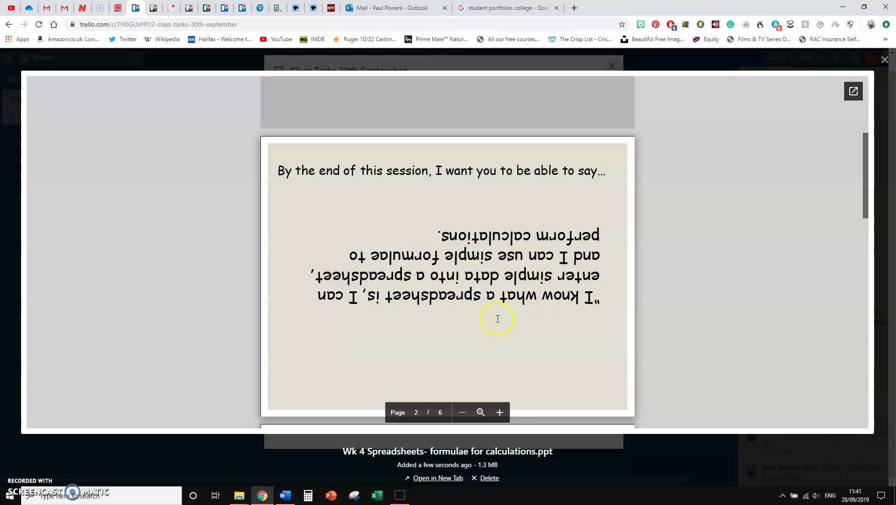
Step: Look through the remaining pages of the Wk 4 Spreadsheets presentation preview and return to its first page
scroll(532, 295, down, 15)
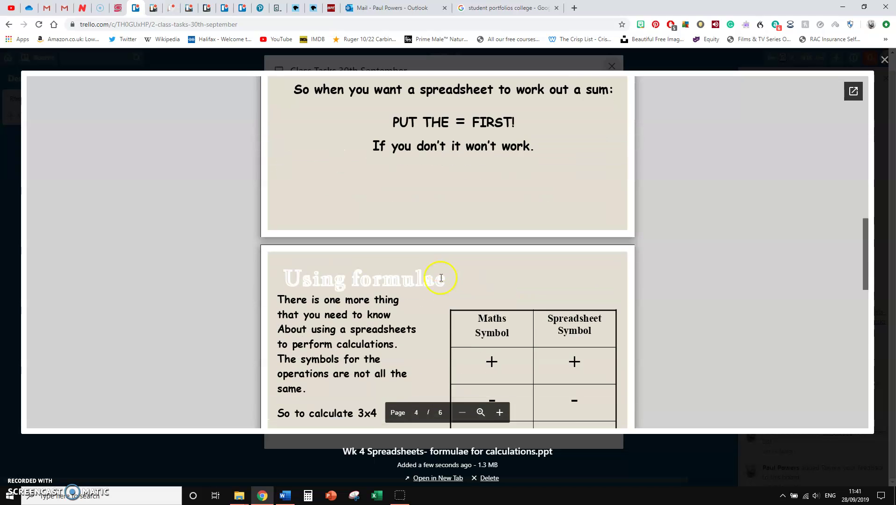
scroll(430, 279, down, 5)
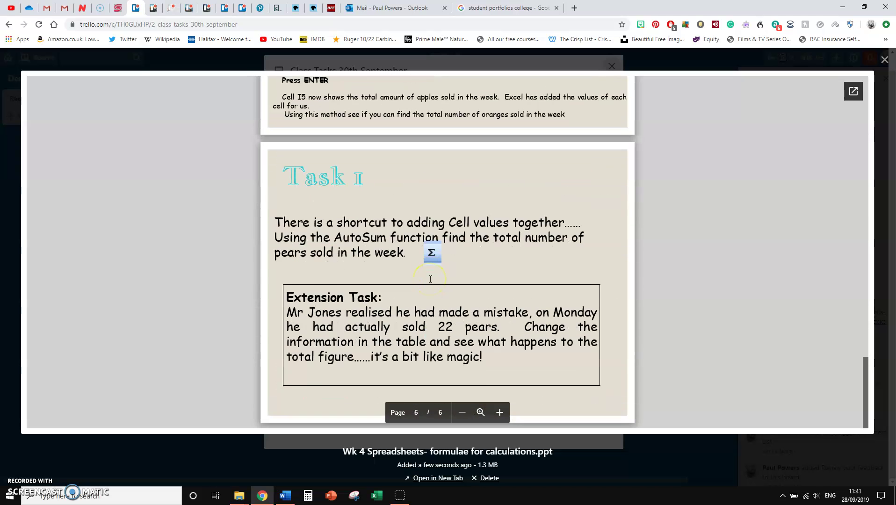
scroll(430, 279, up, 20)
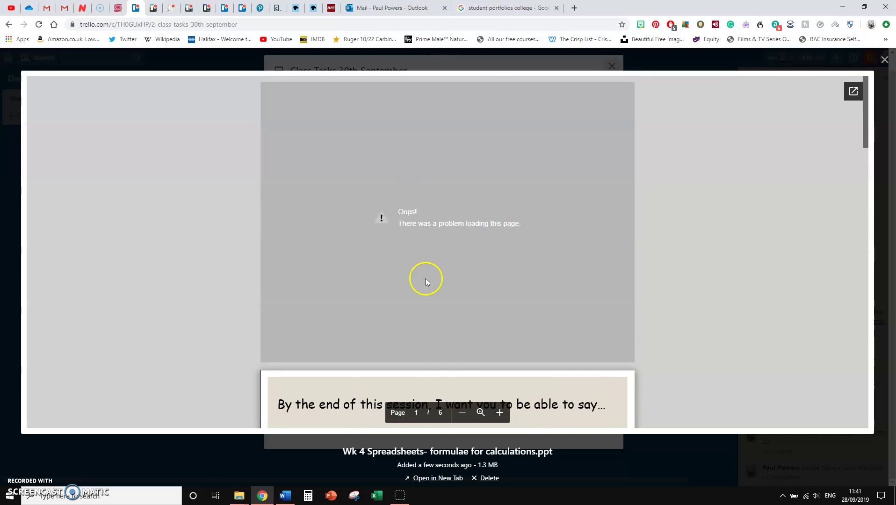
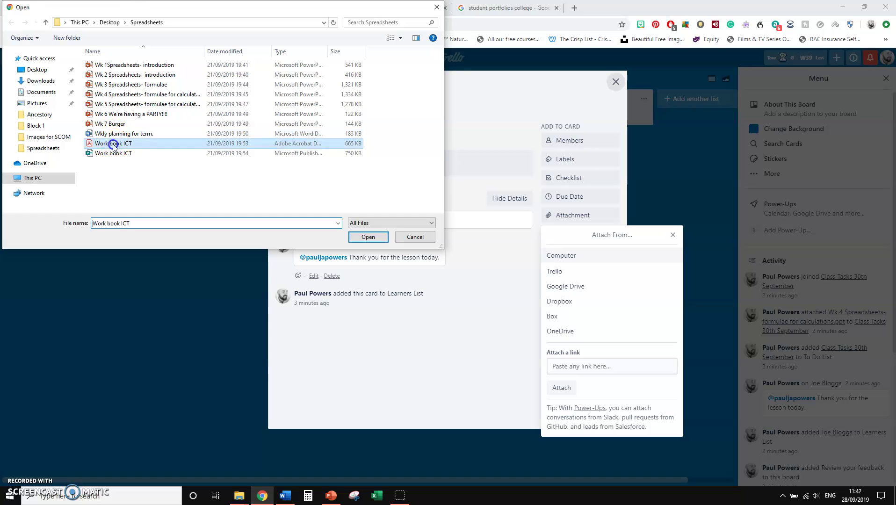
Step: Attach the Work book ICT PDF to the card in the Learners List, page through its preview and close the card
click(368, 237)
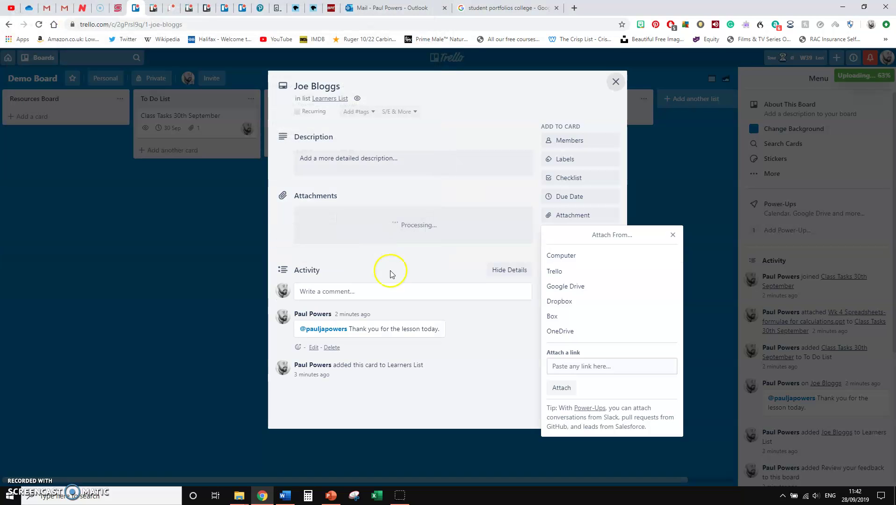
click(367, 220)
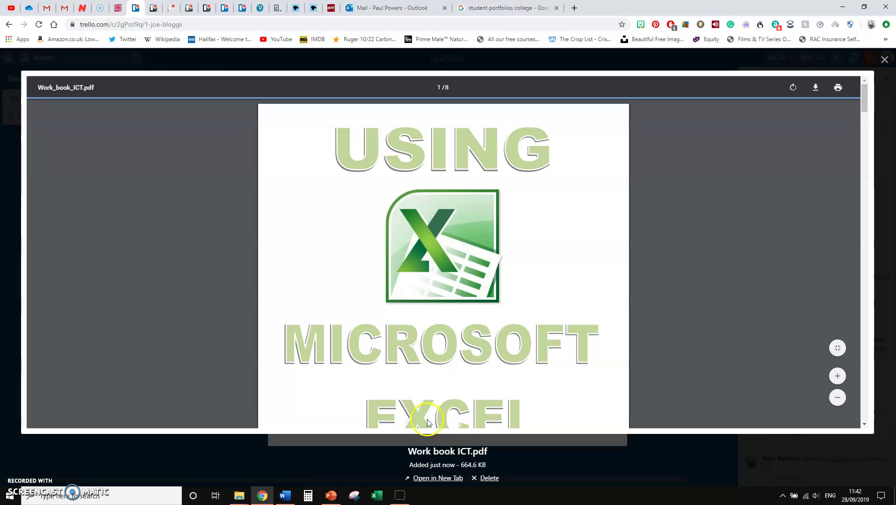
scroll(476, 193, down, 15)
scroll(478, 200, down, 13)
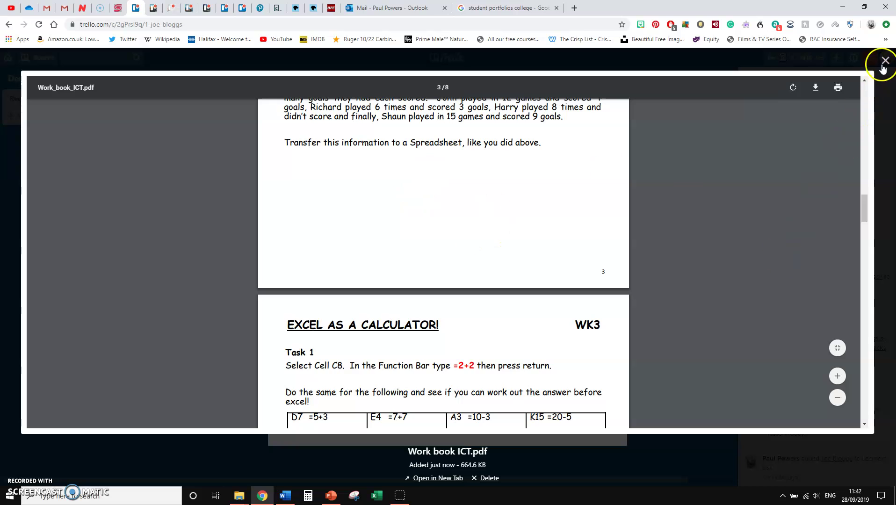
scroll(392, 247, down, 15)
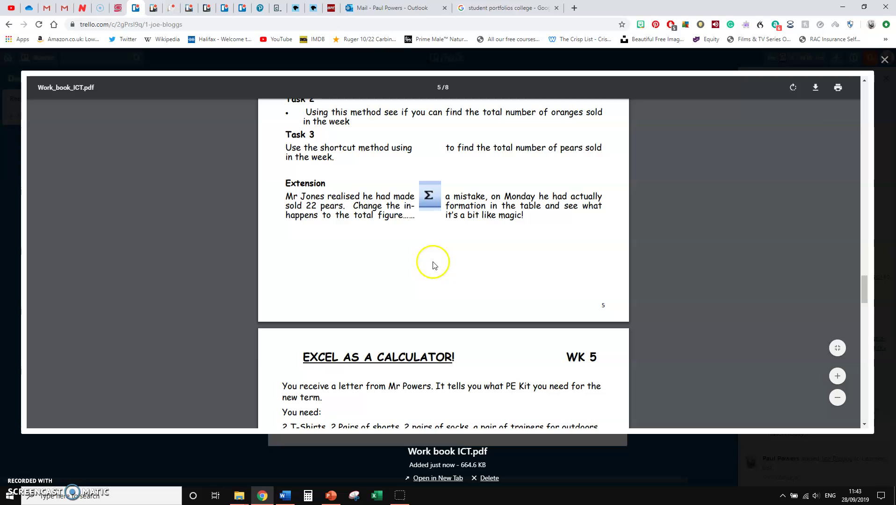
click(887, 62)
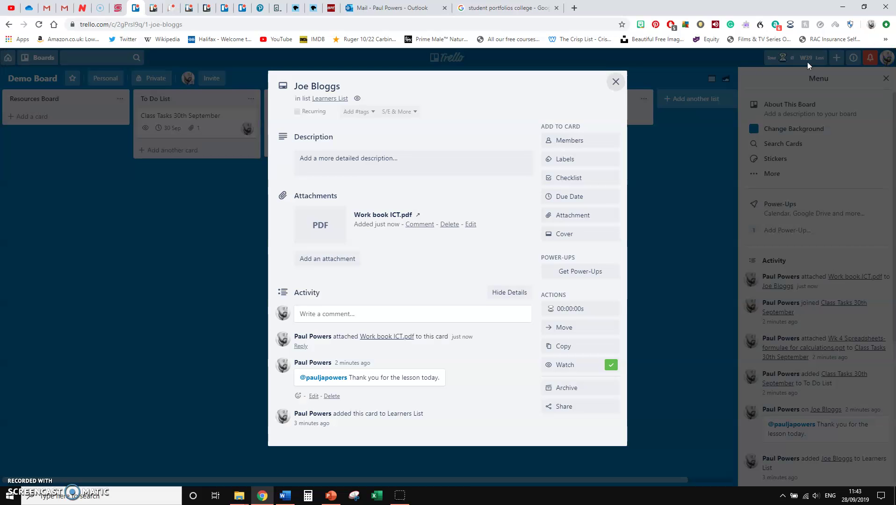
click(658, 246)
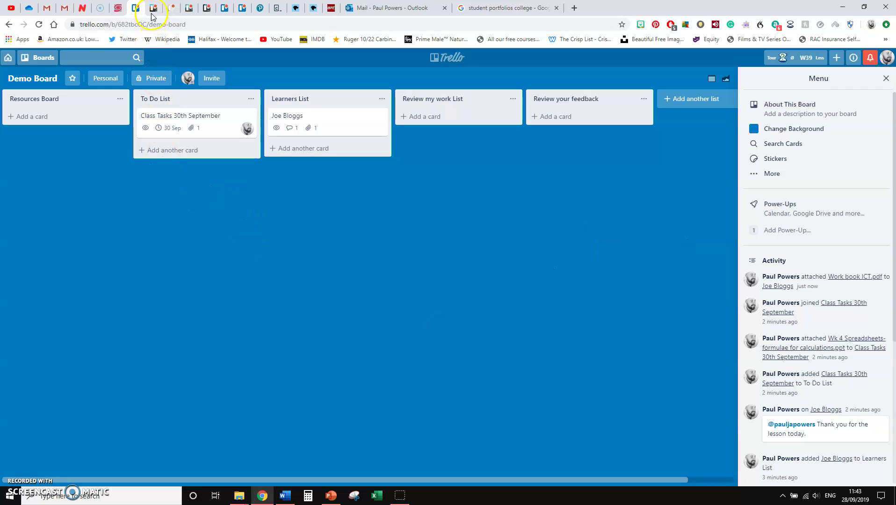
Step: Switch to the Level 2 Group 2 board and look through the cards in its Learners list
click(180, 12)
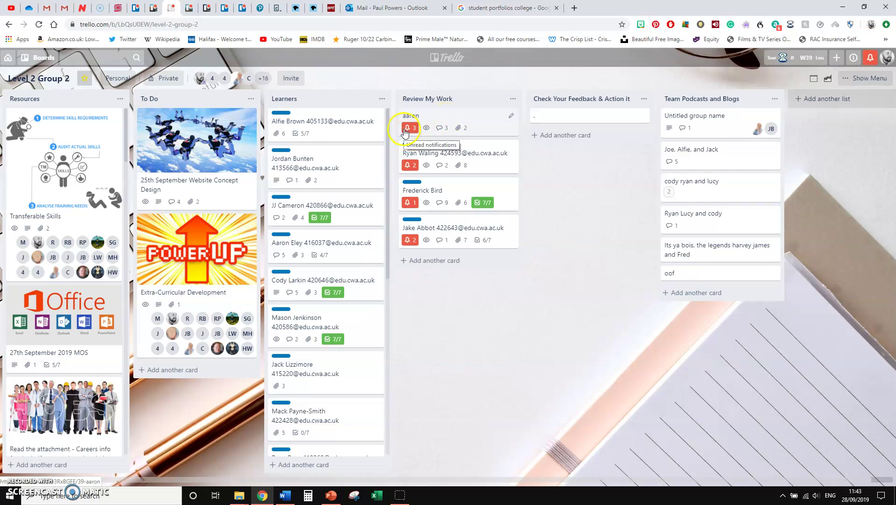
scroll(330, 170, down, 7)
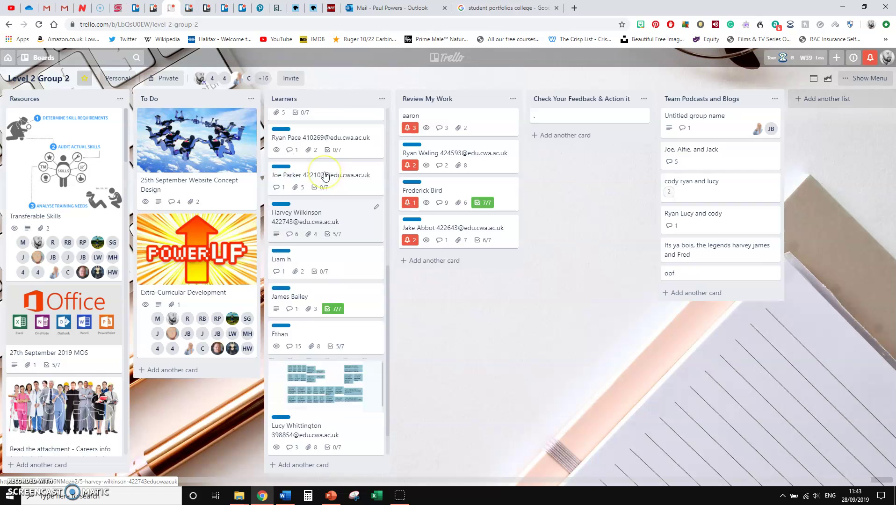
scroll(326, 176, up, 7)
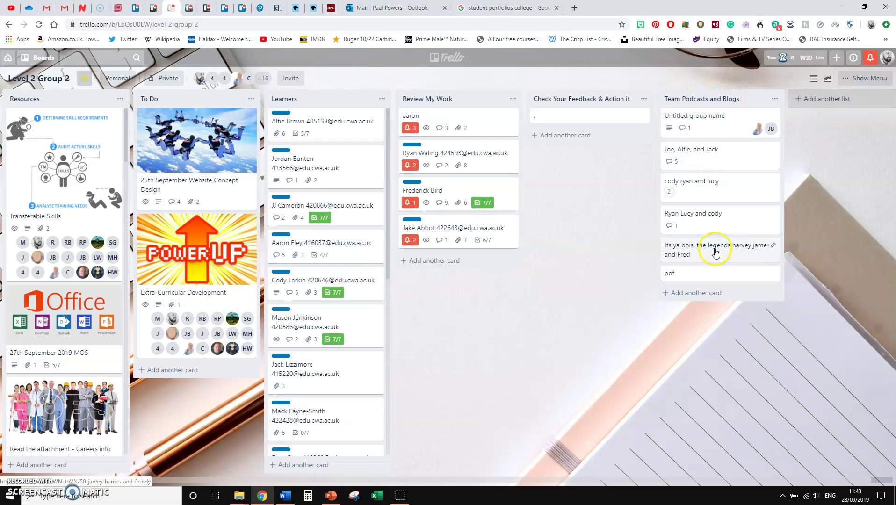
Step: Download the Epic sports store.odp attachment from the first Review My Work card, open it in PowerPoint and enable editing
click(433, 123)
scroll(397, 205, down, 3)
scroll(381, 220, up, 2)
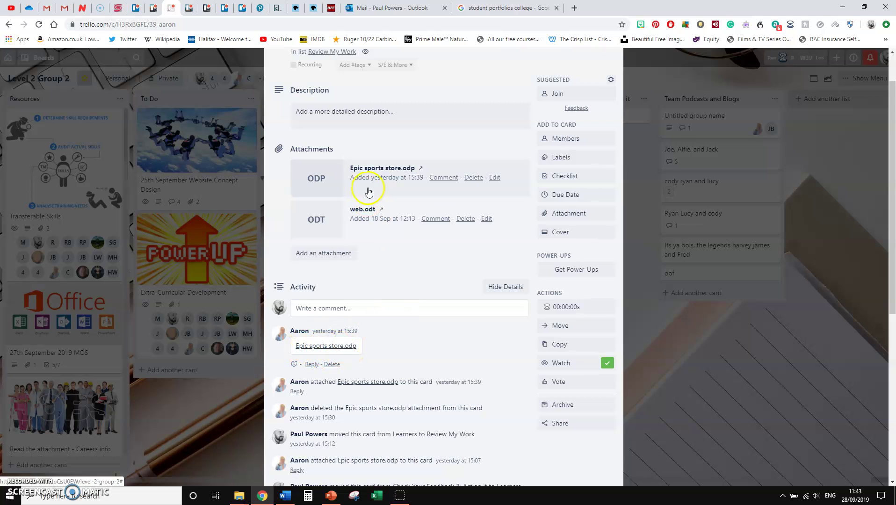
click(363, 175)
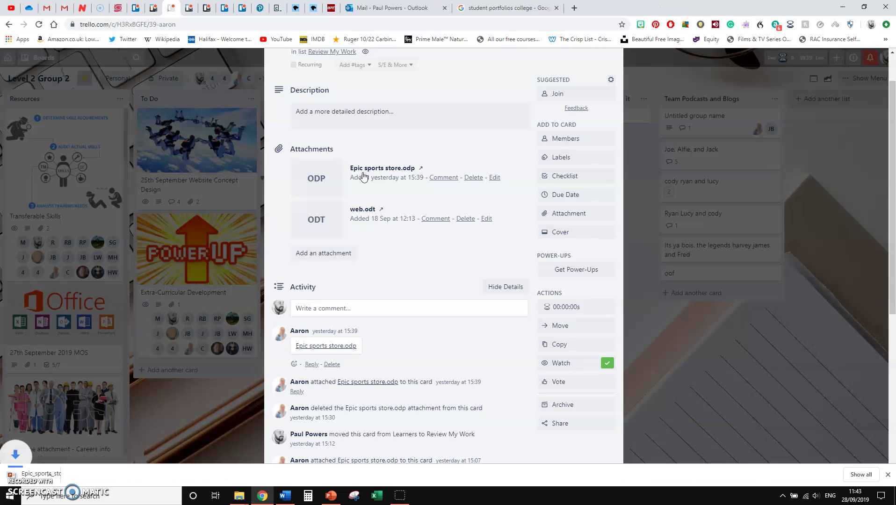
click(76, 475)
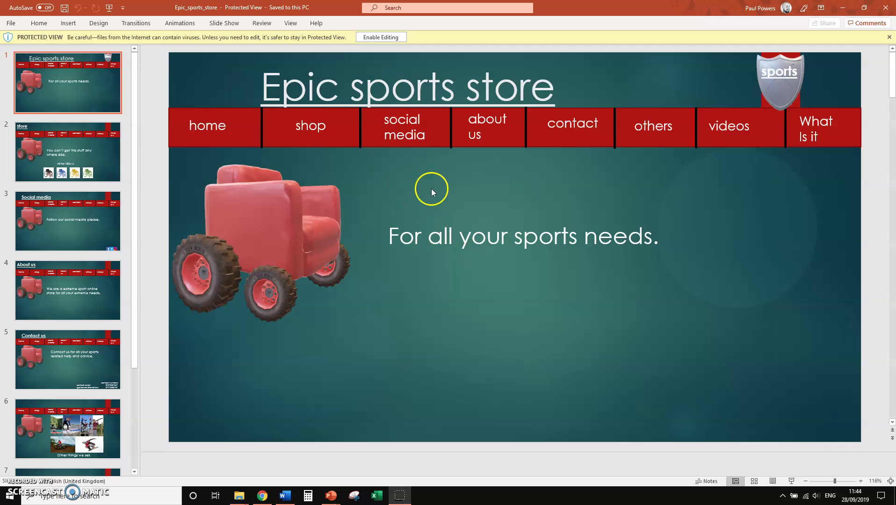
click(381, 37)
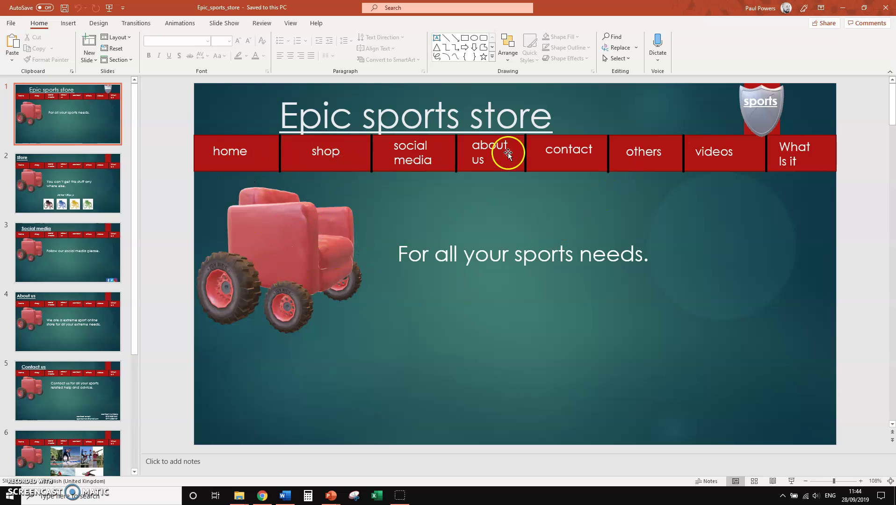
Step: Run the Epic sports store slide show from the first slide and test its home and shop links
click(53, 192)
click(60, 104)
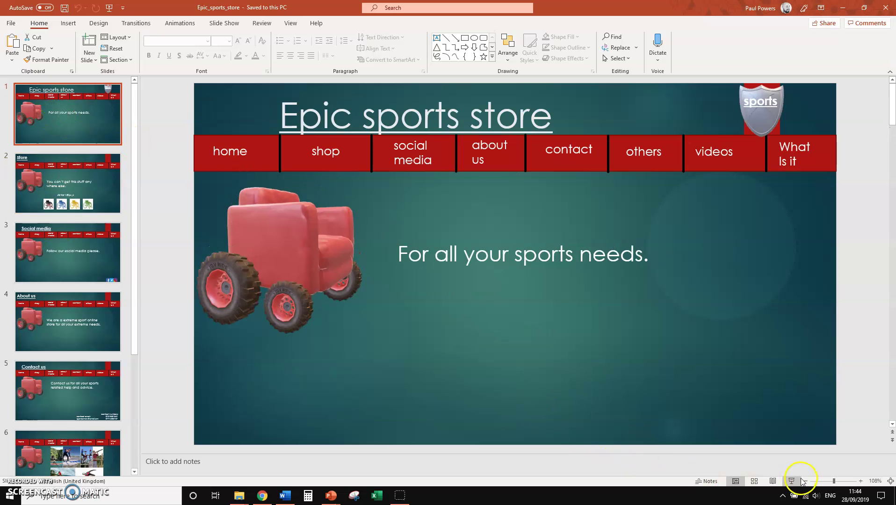
click(792, 481)
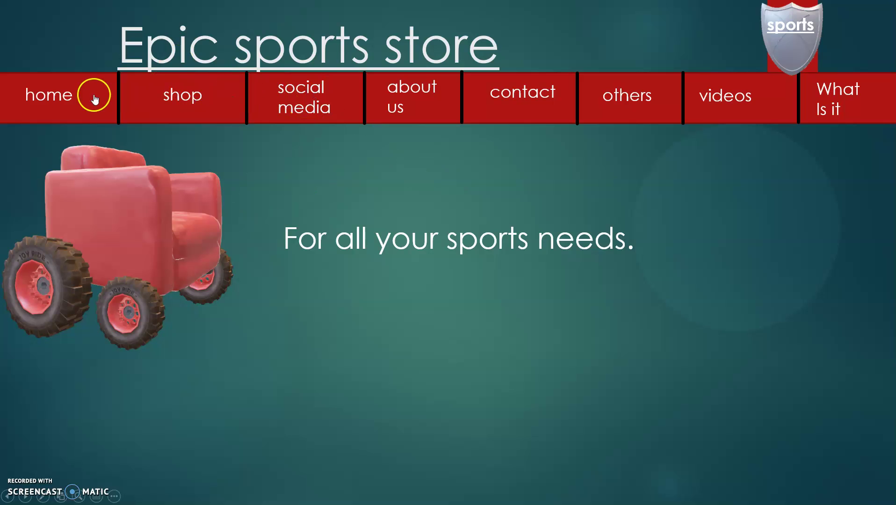
click(188, 97)
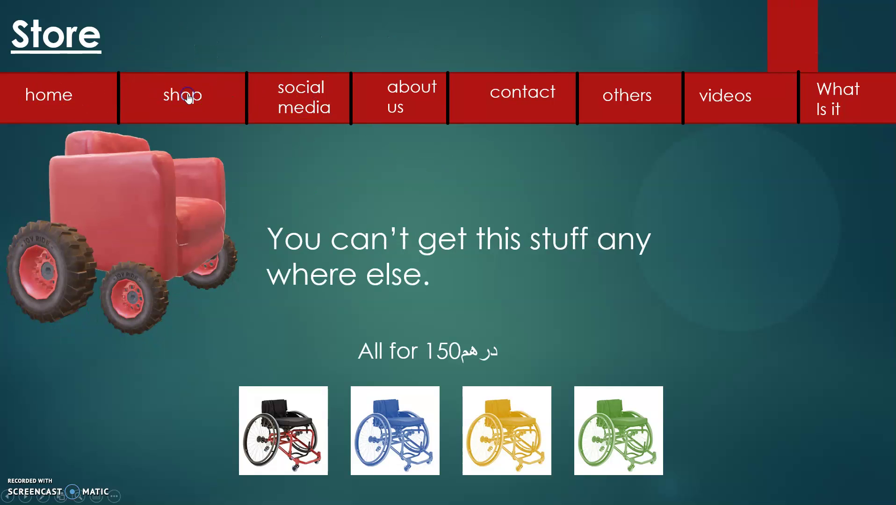
click(84, 102)
click(170, 95)
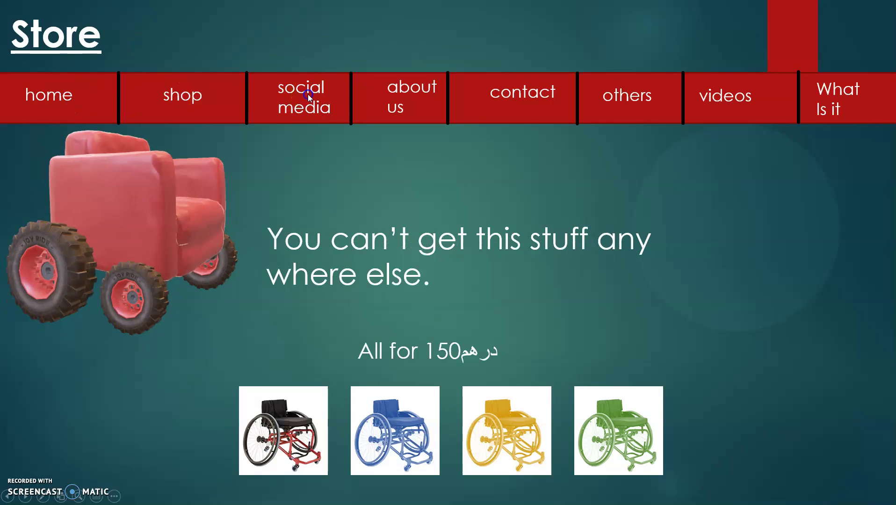
Step: Test the social media, about us, contact and others links in the running slide show
click(308, 96)
click(406, 91)
click(400, 92)
click(472, 87)
click(514, 89)
click(613, 91)
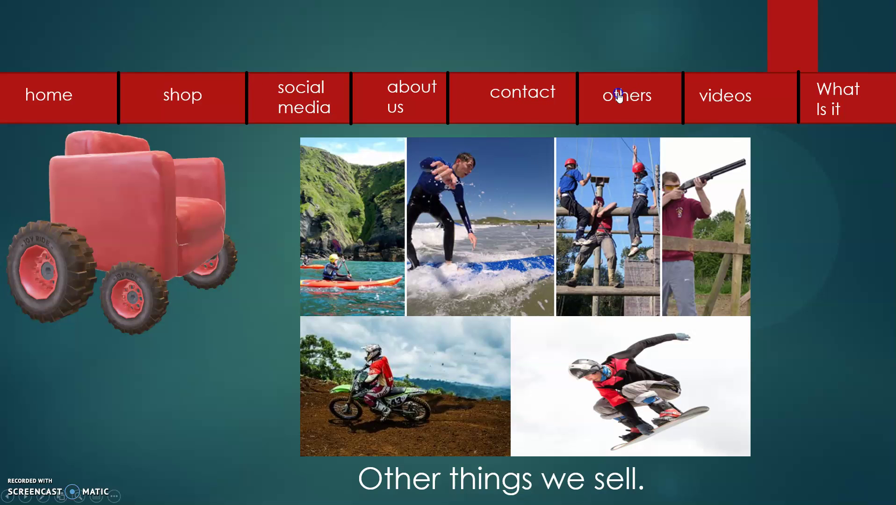
Step: Check the videos and What Is it pages of the presentation and exit the slide show
click(724, 96)
click(629, 99)
click(778, 91)
click(822, 89)
click(577, 109)
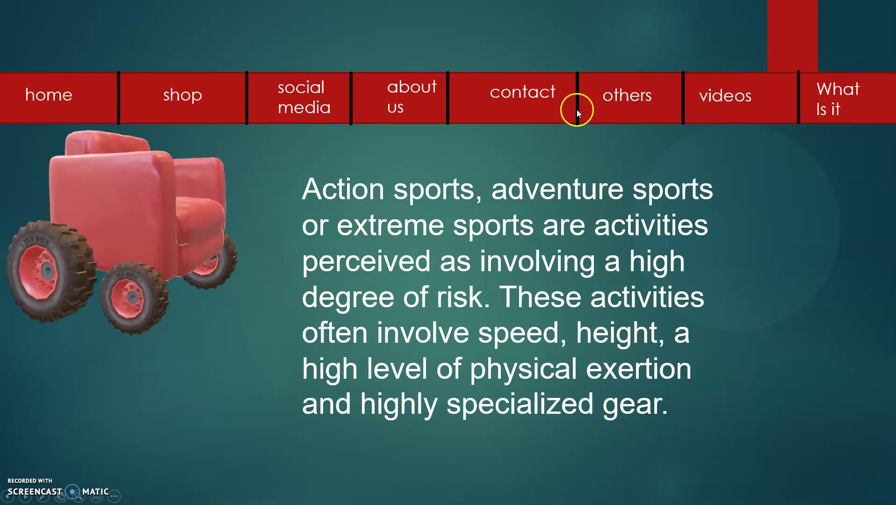
click(293, 98)
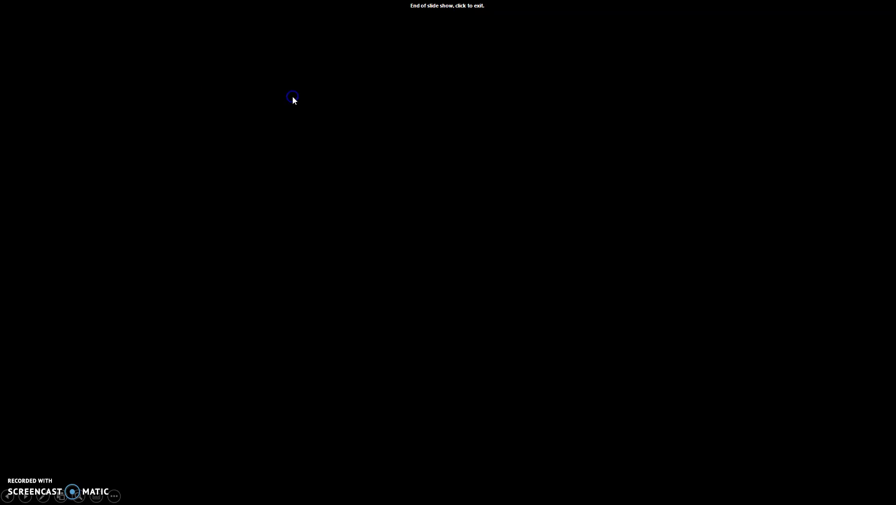
click(275, 117)
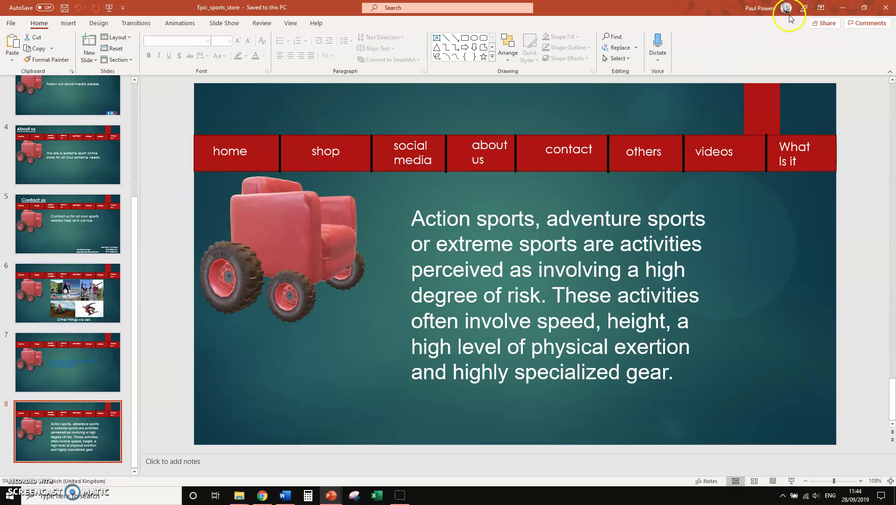
Step: Switch back to the Trello board and review the members and course links on the Extra-Curricular Development card
click(842, 8)
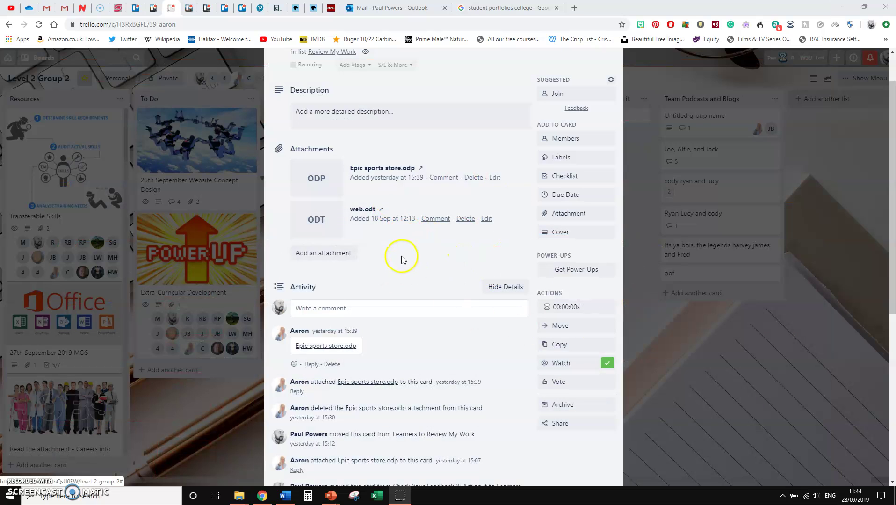
click(642, 236)
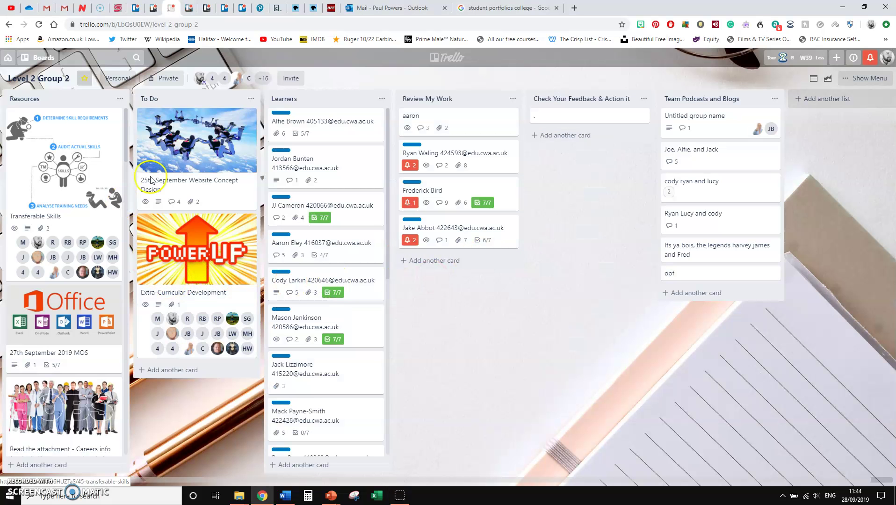
click(183, 256)
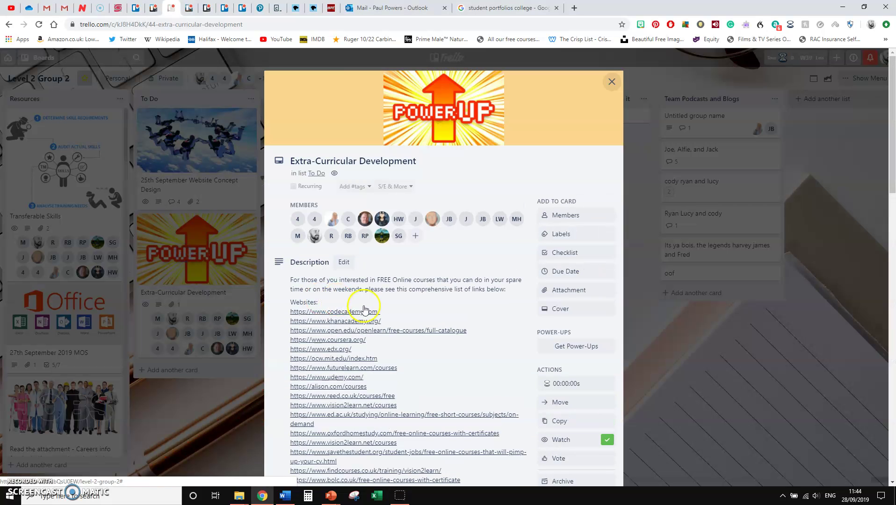
scroll(362, 304, down, 4)
scroll(351, 281, up, 4)
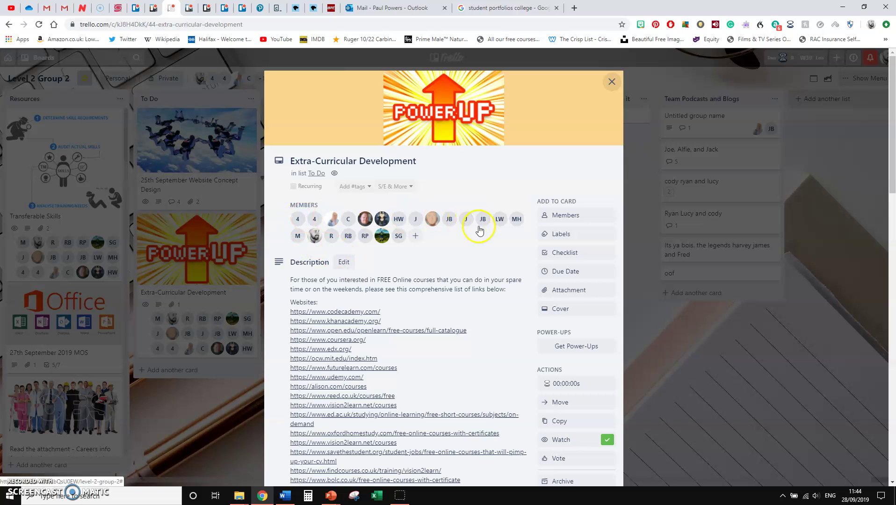
click(634, 281)
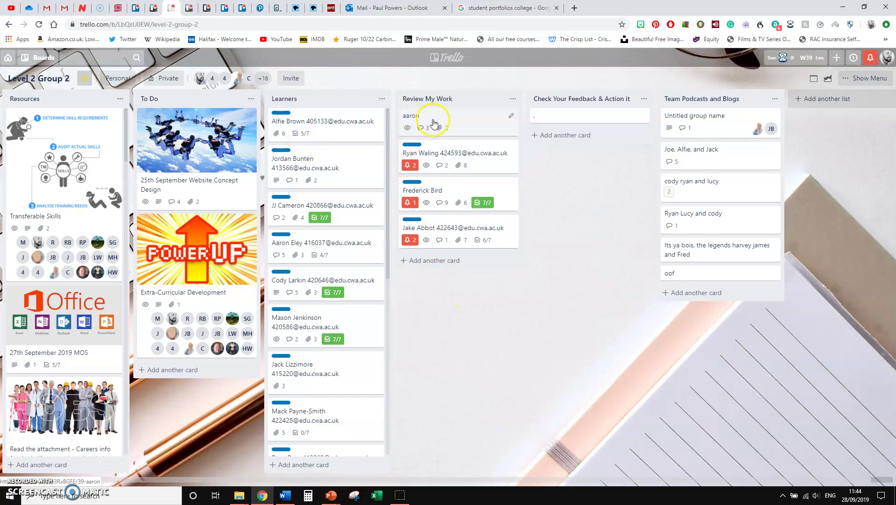
Step: Move the first Review My Work card to the start of the Check Your Feedback & Action it list
drag(431, 119, 563, 103)
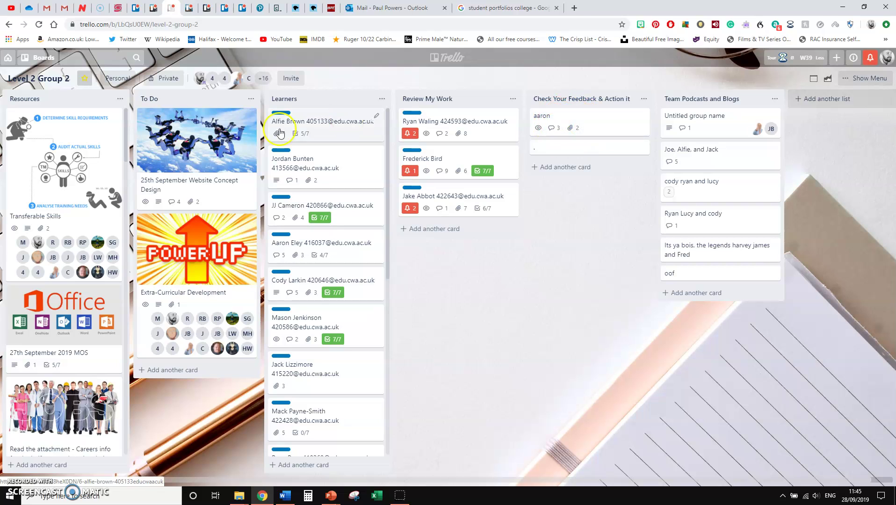
Step: Browse the Resources list to its end and view the description and attachment of the Improving English for all card
scroll(55, 230, down, 12)
scroll(55, 231, down, 12)
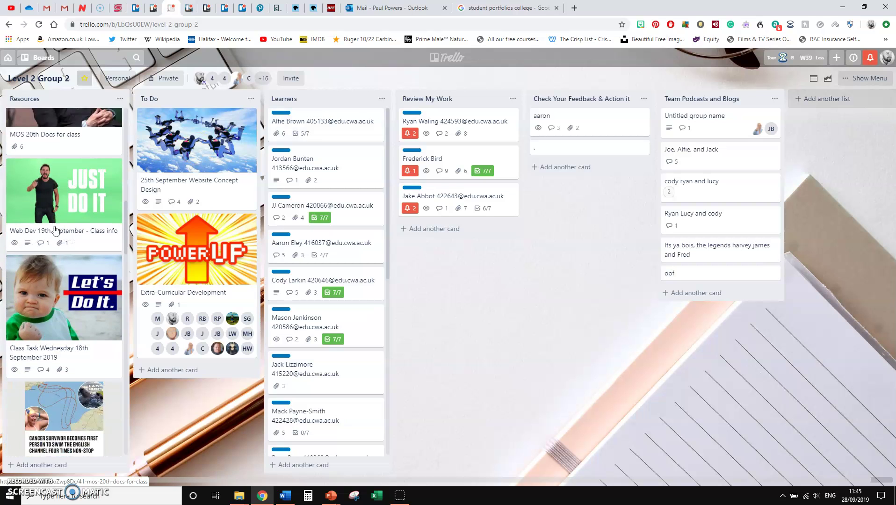
scroll(54, 230, down, 12)
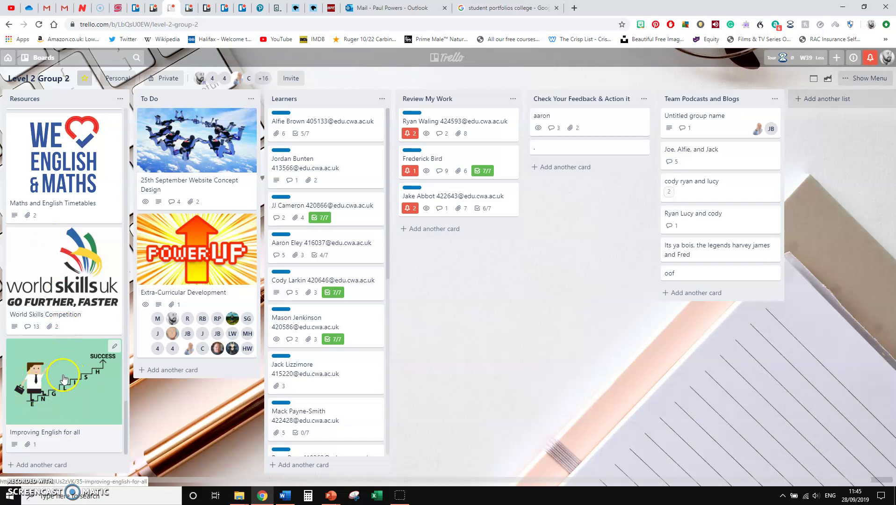
click(64, 378)
scroll(387, 280, down, 2)
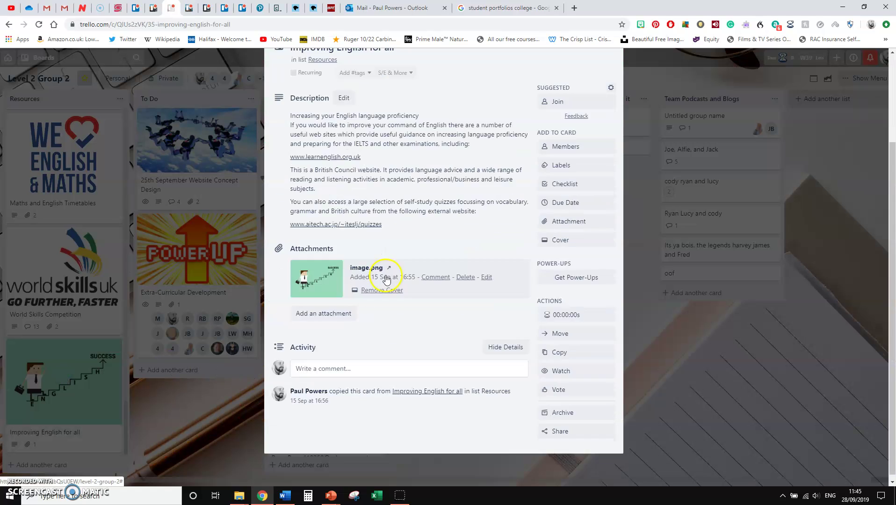
scroll(386, 286, up, 2)
click(182, 409)
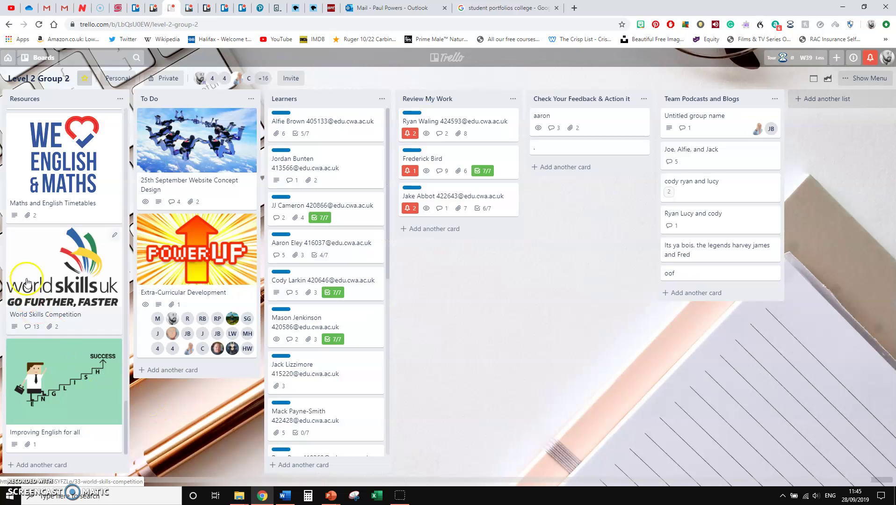
Step: View the description, attachments and copied link comments of the World Skills Competition card in Resources, then close it
click(53, 275)
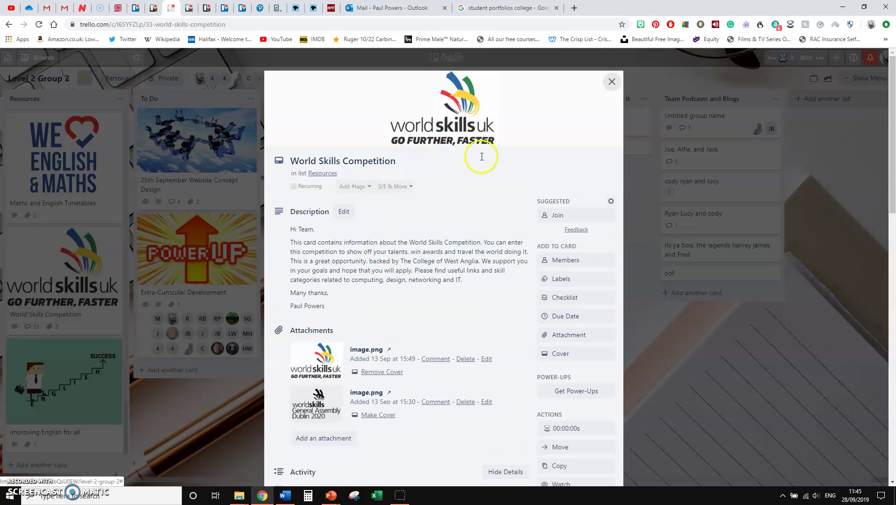
scroll(405, 280, down, 20)
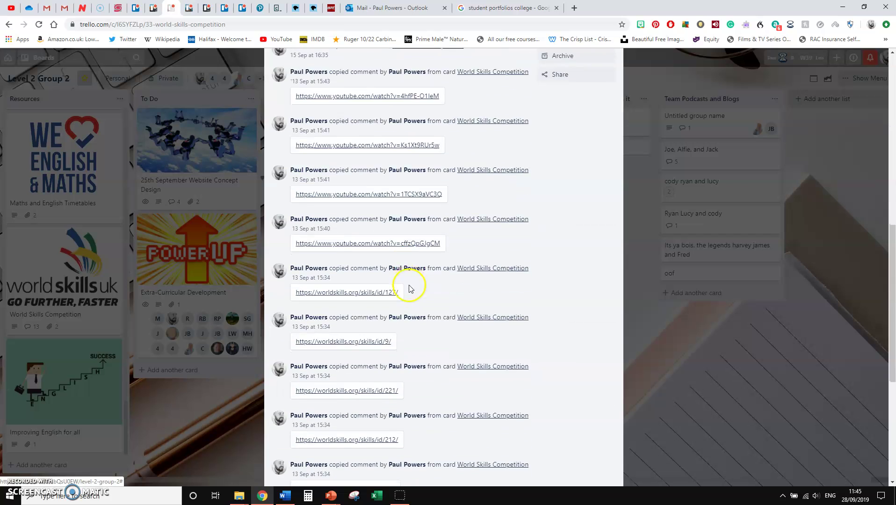
scroll(406, 293, up, 20)
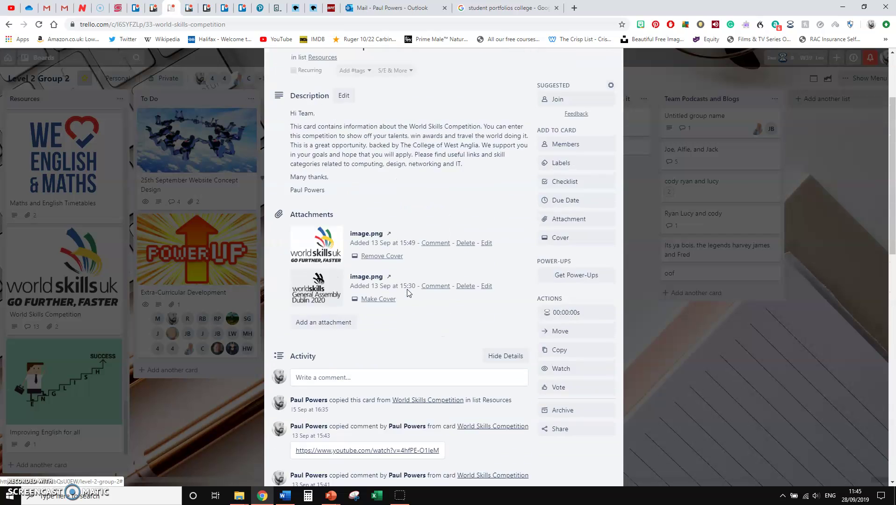
click(191, 402)
Step: Review the description and the attached Maths and English.xlsx on the Maths and English Timetables card, then close it
scroll(50, 265, up, 2)
click(51, 261)
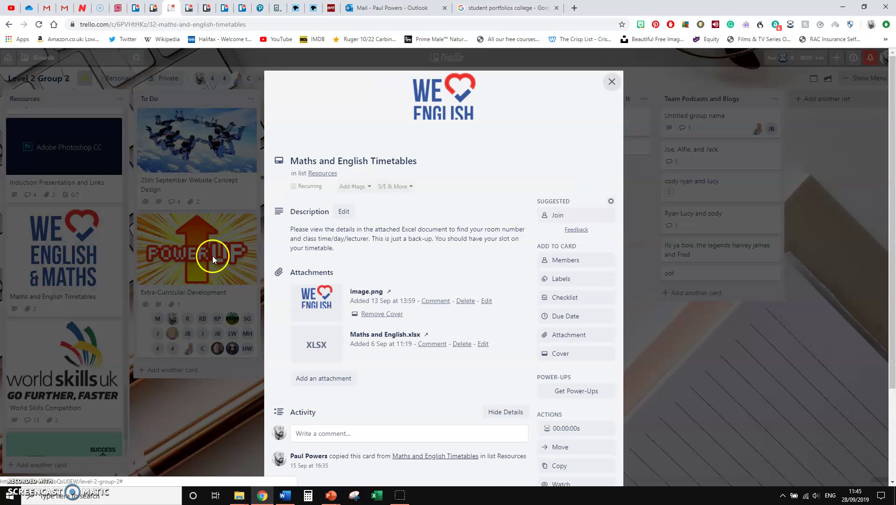
scroll(393, 197, down, 1)
scroll(386, 276, down, 2)
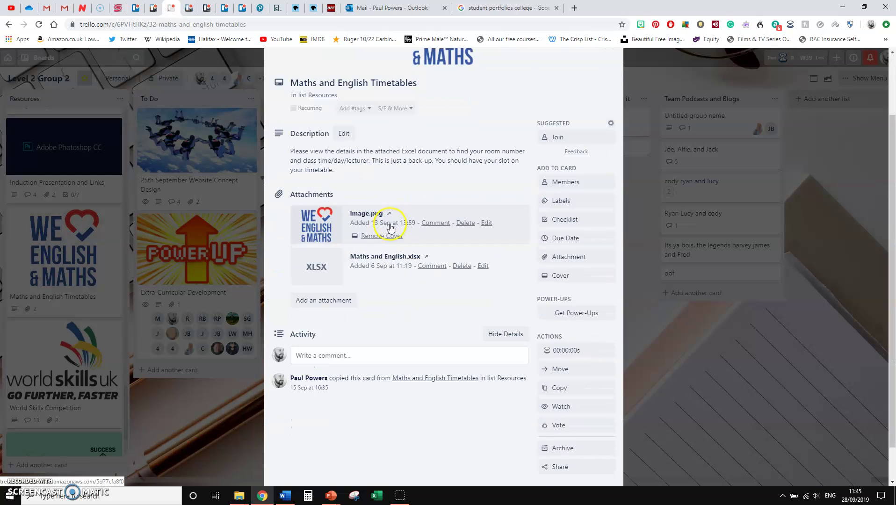
scroll(380, 300, up, 3)
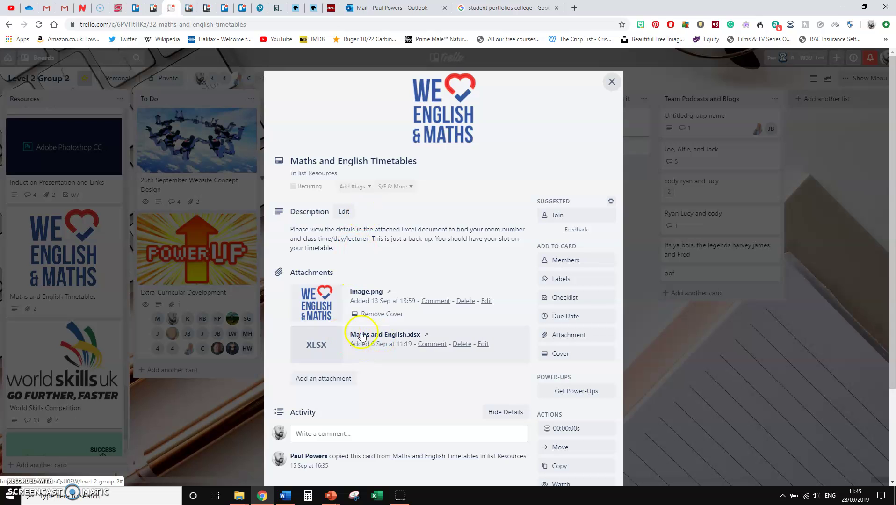
click(208, 414)
Step: Open the Induction Presentation and Links card in Resources and review its attachments, checklist and activity
scroll(71, 299, up, 3)
click(73, 310)
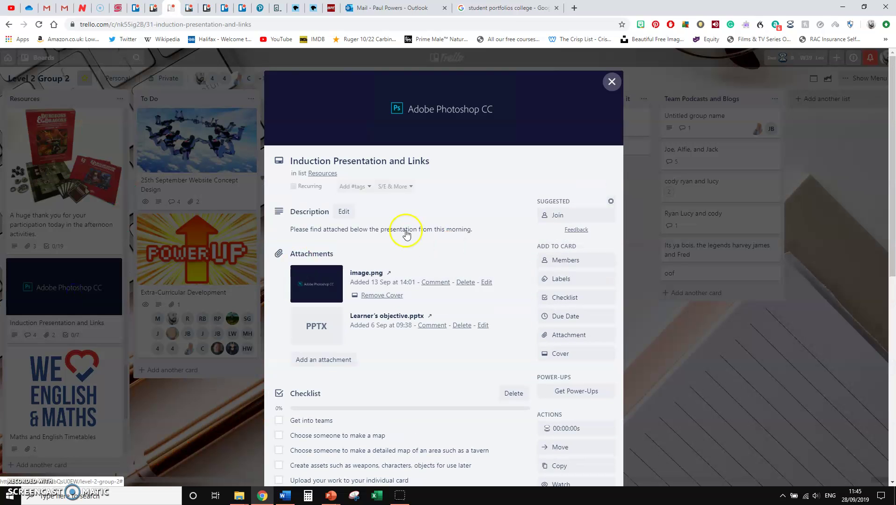
scroll(406, 235, down, 5)
scroll(356, 225, down, 3)
scroll(393, 256, up, 3)
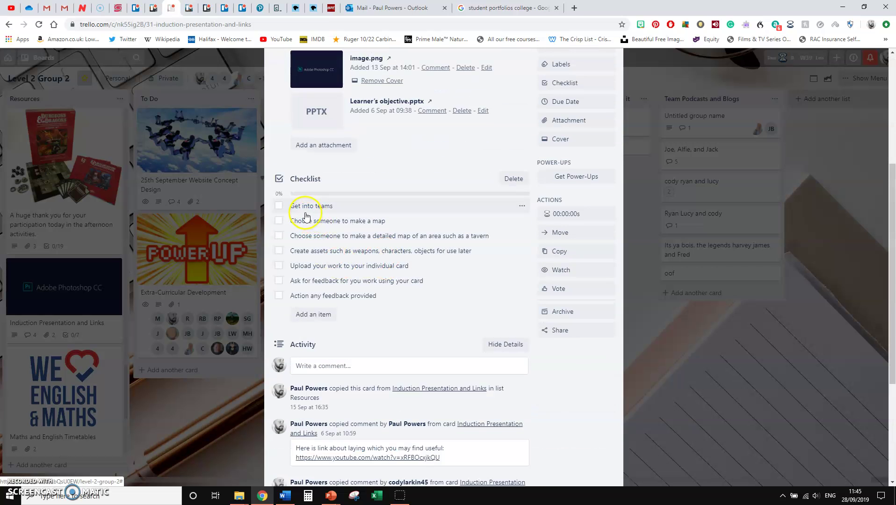
scroll(308, 234, up, 2)
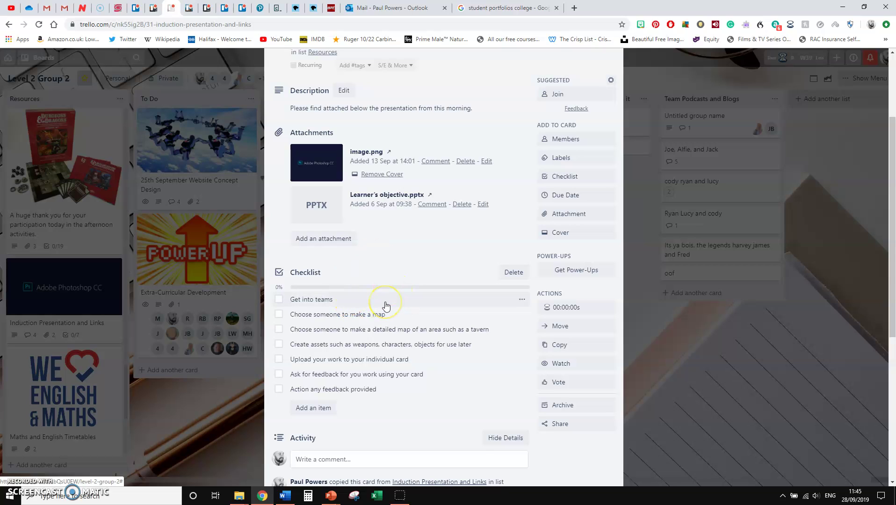
Step: Mark all seven checklist items complete, from Get into teams to Action any feedback provided, and close the card
click(278, 299)
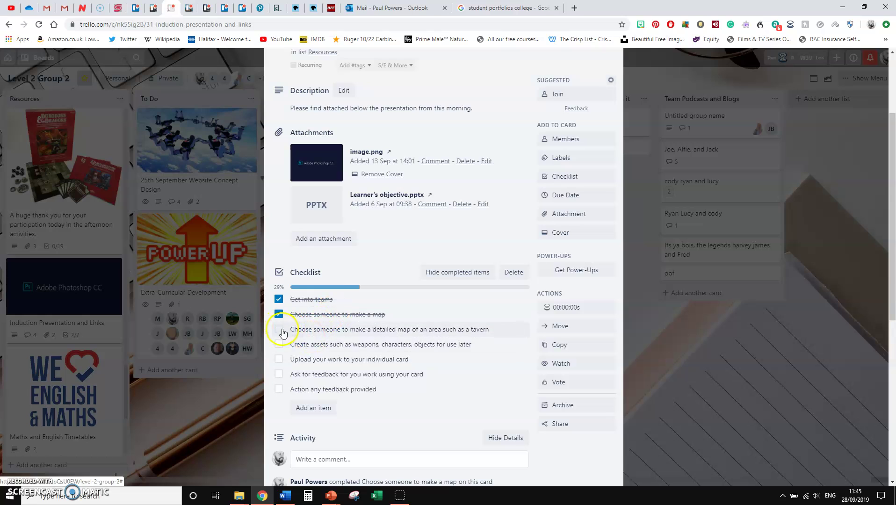
click(277, 331)
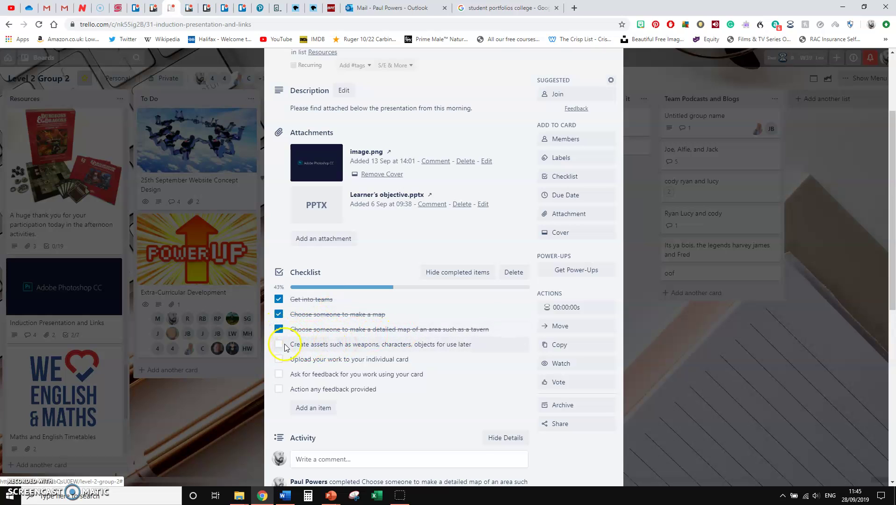
click(317, 363)
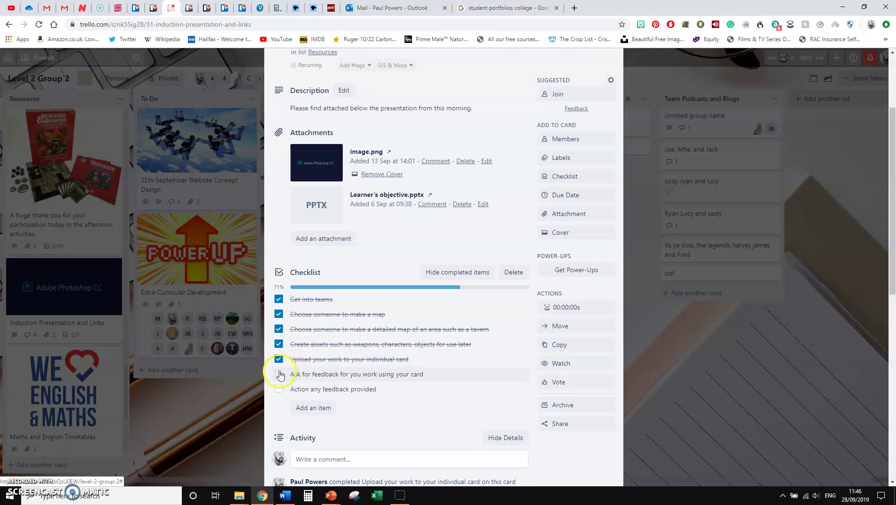
click(278, 374)
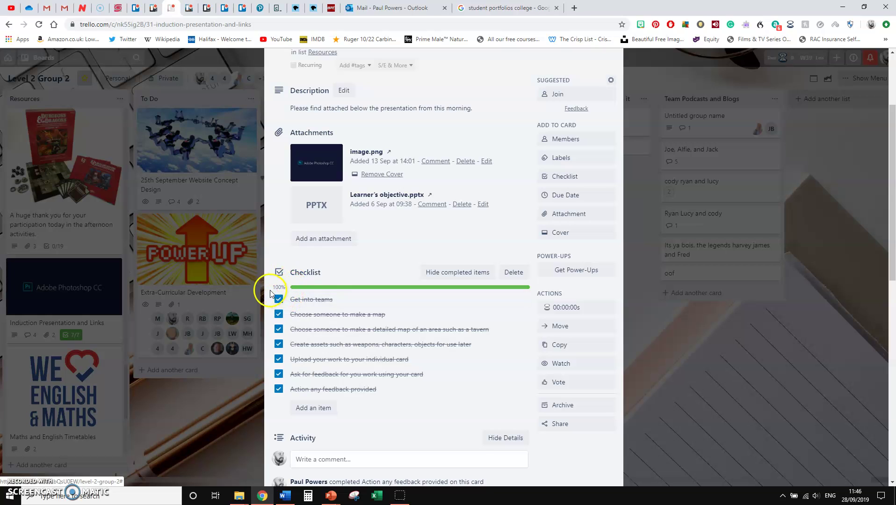
click(278, 389)
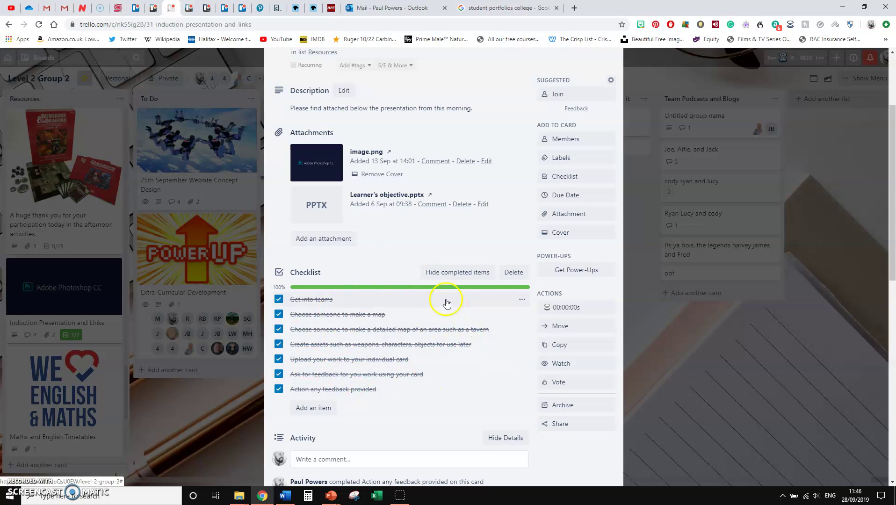
click(217, 418)
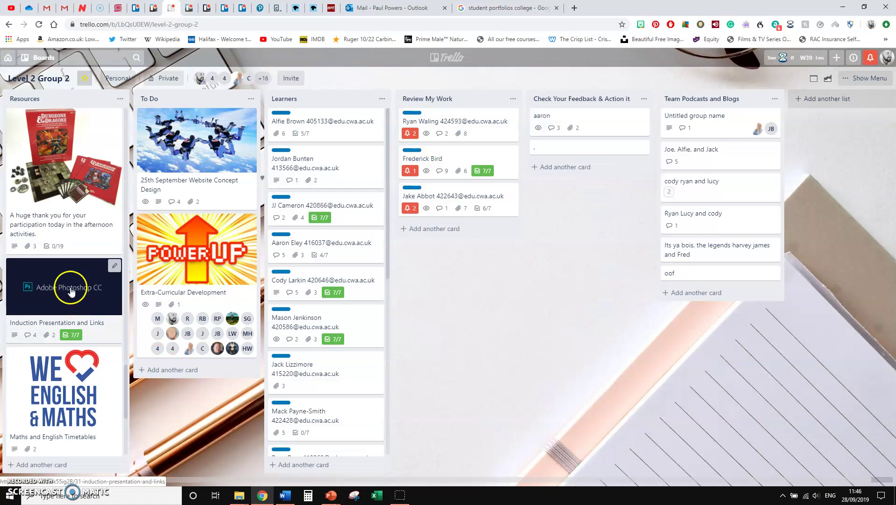
Step: Open the Resources card thanking students for the afternoon activities and review its message, attachments and Friday after-class checklist
scroll(71, 291, up, 3)
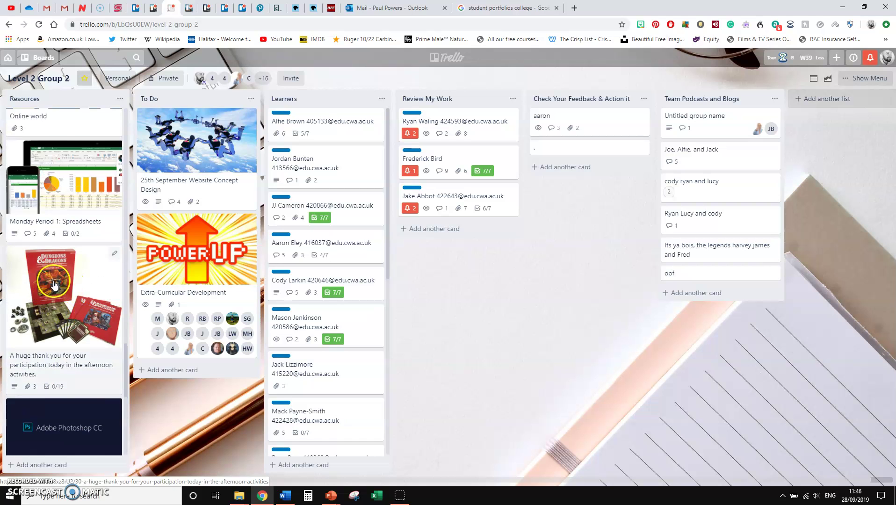
click(49, 301)
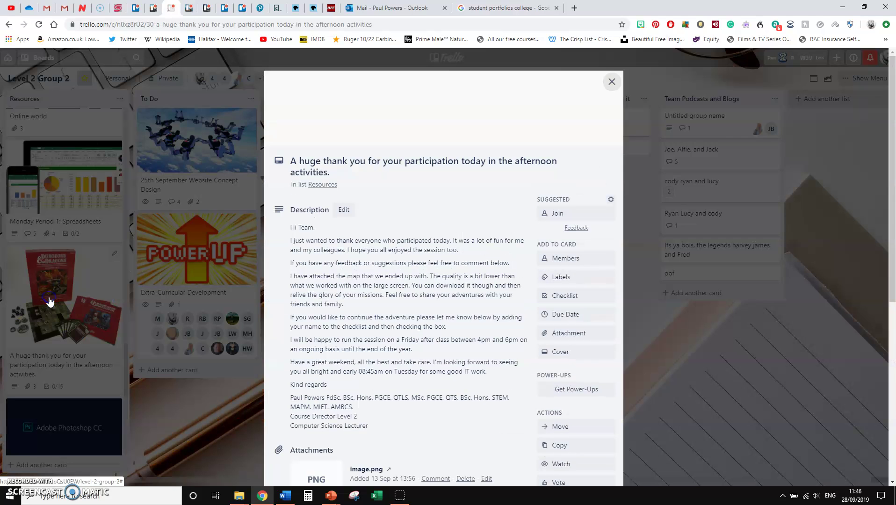
scroll(464, 259, down, 10)
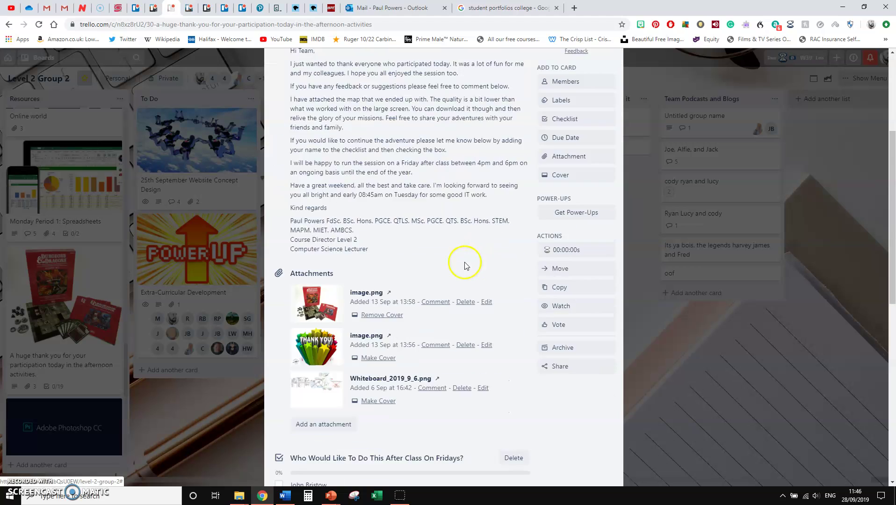
scroll(413, 276, up, 10)
scroll(413, 277, down, 13)
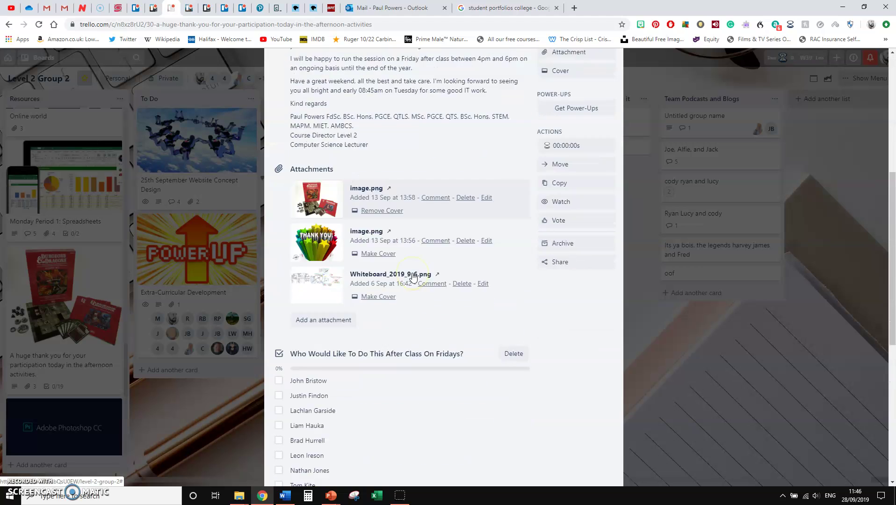
scroll(398, 270, up, 3)
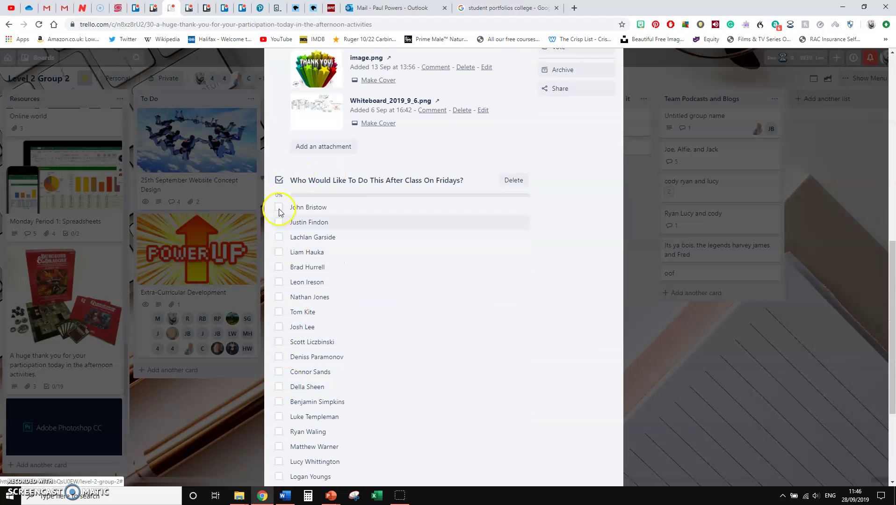
scroll(286, 286, down, 2)
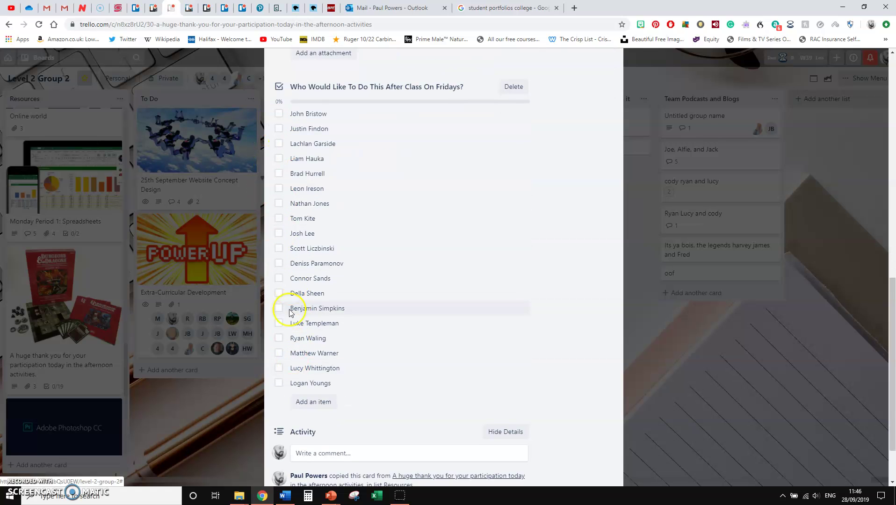
Step: Tick the last three student names in the Who Would Like To Do This After Class On Fridays? checklist and close the card
click(279, 384)
click(279, 368)
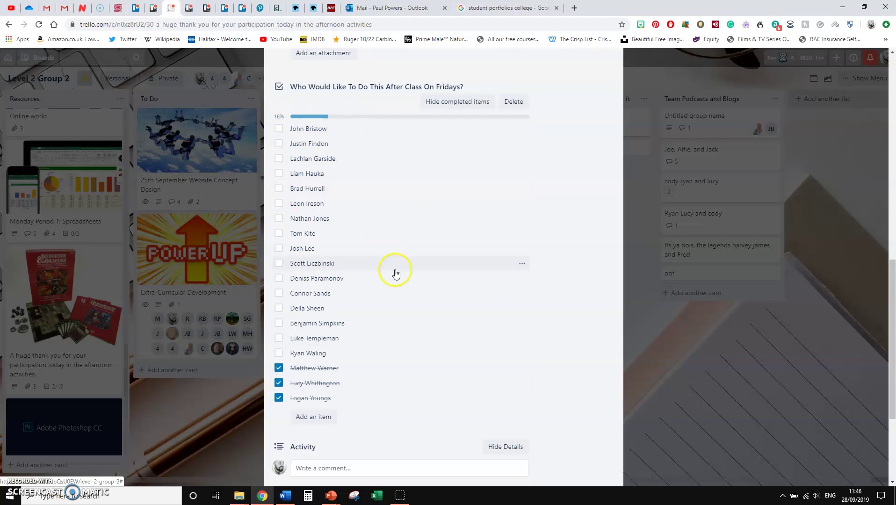
click(199, 418)
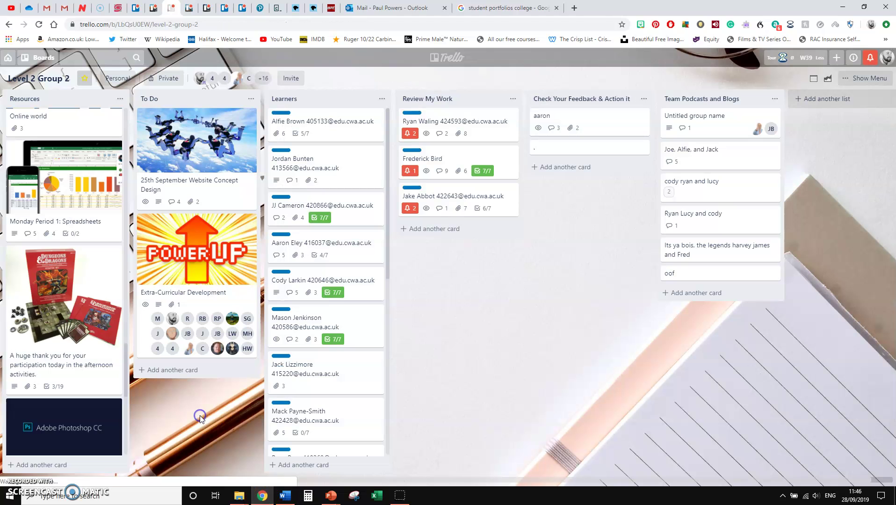
Step: View the attachments and Outcomes checklist of the Monday Period 1: Spreadsheets card in Resources, then close it
scroll(65, 346, up, 3)
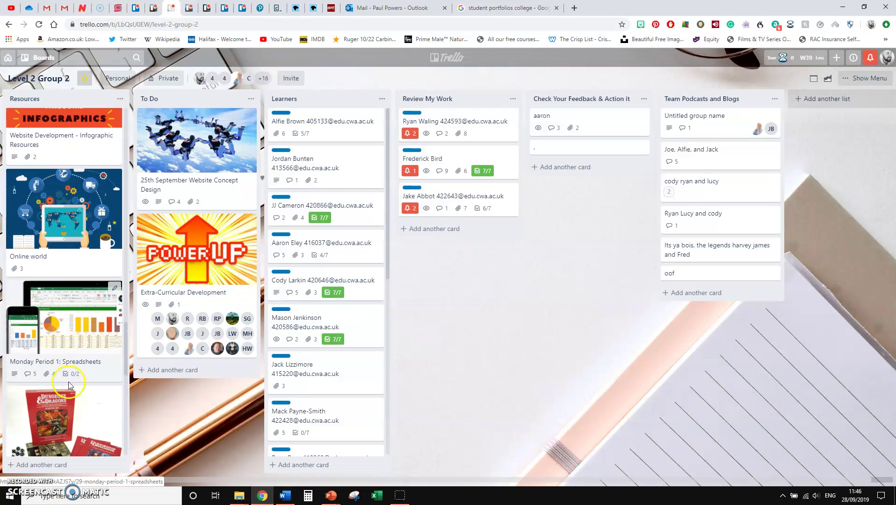
scroll(59, 345, up, 2)
scroll(57, 345, down, 1)
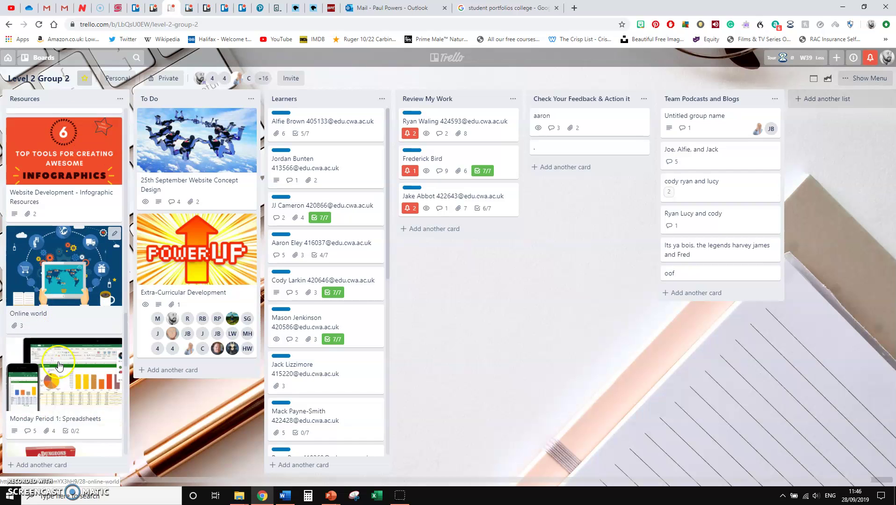
click(55, 370)
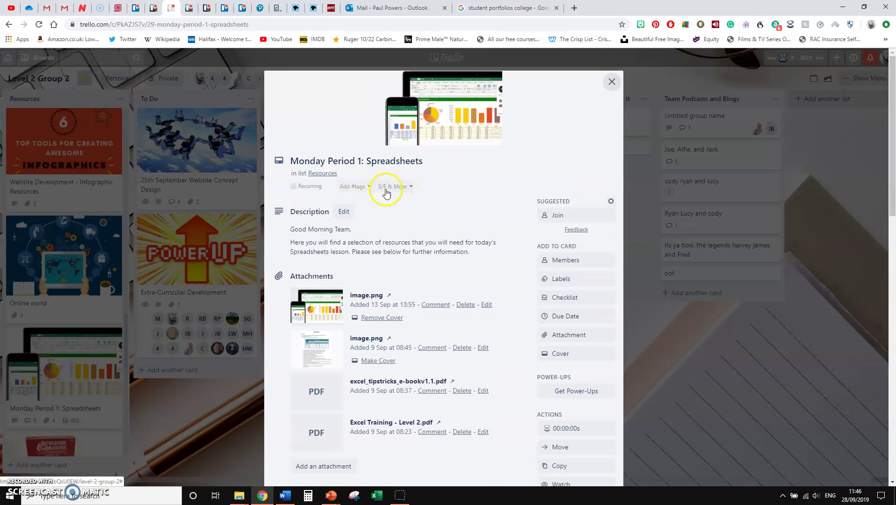
scroll(382, 242, down, 5)
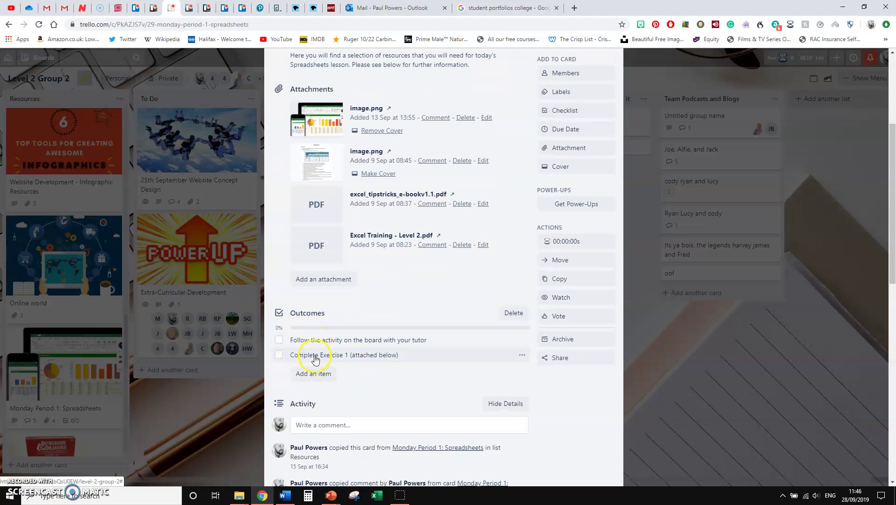
click(207, 418)
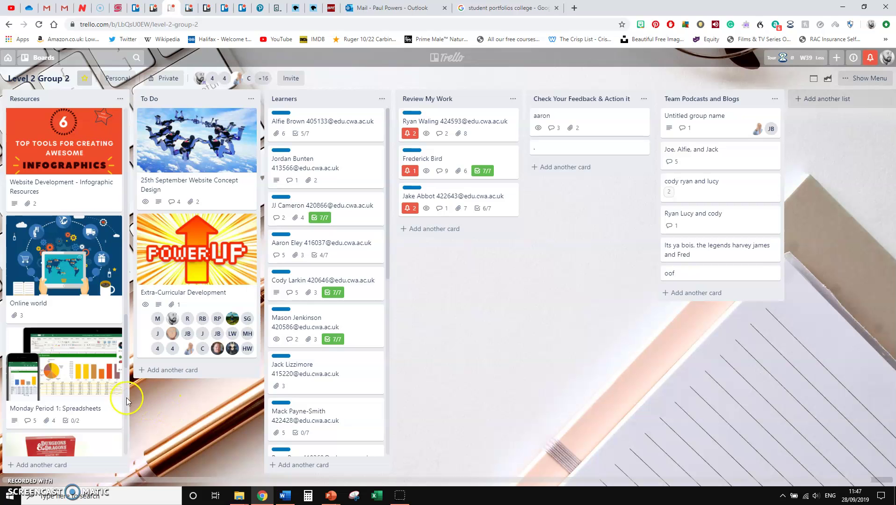
Step: Browse back to the start of the Resources list and switch to the Level 3 Year 2 board
scroll(57, 363, up, 4)
scroll(58, 362, up, 12)
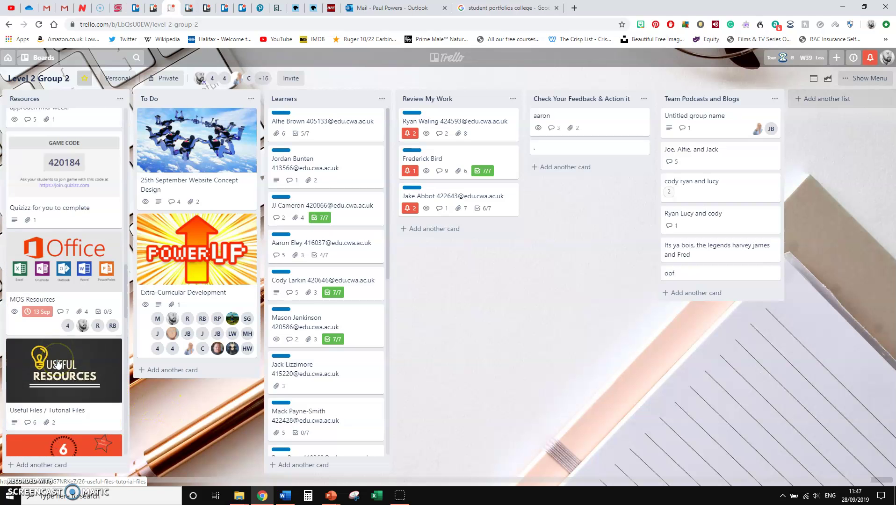
scroll(58, 363, up, 10)
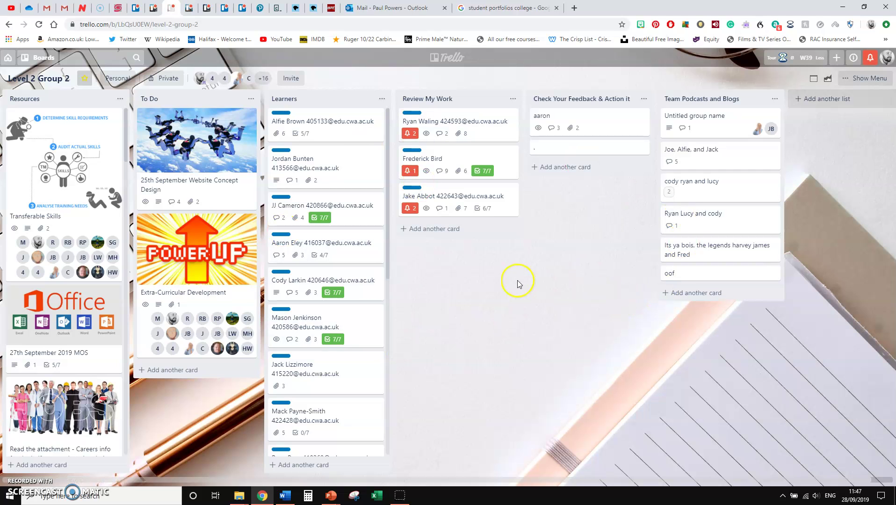
click(196, 10)
click(206, 8)
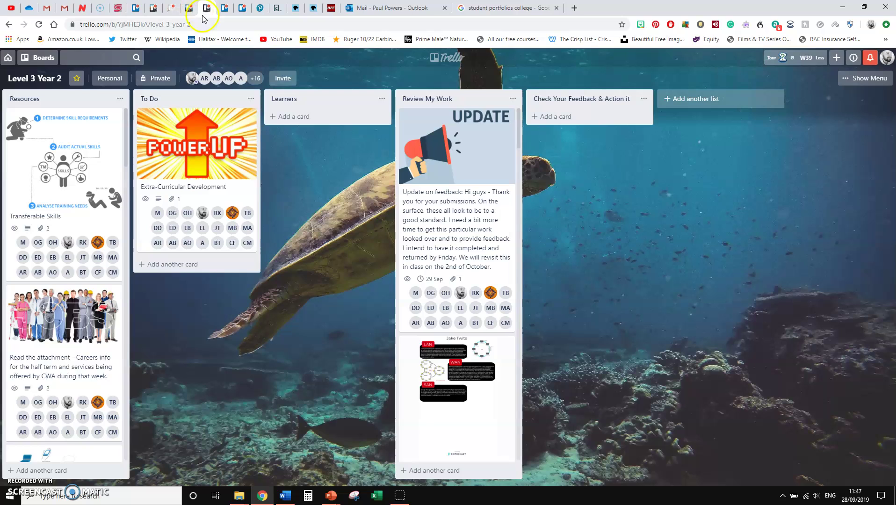